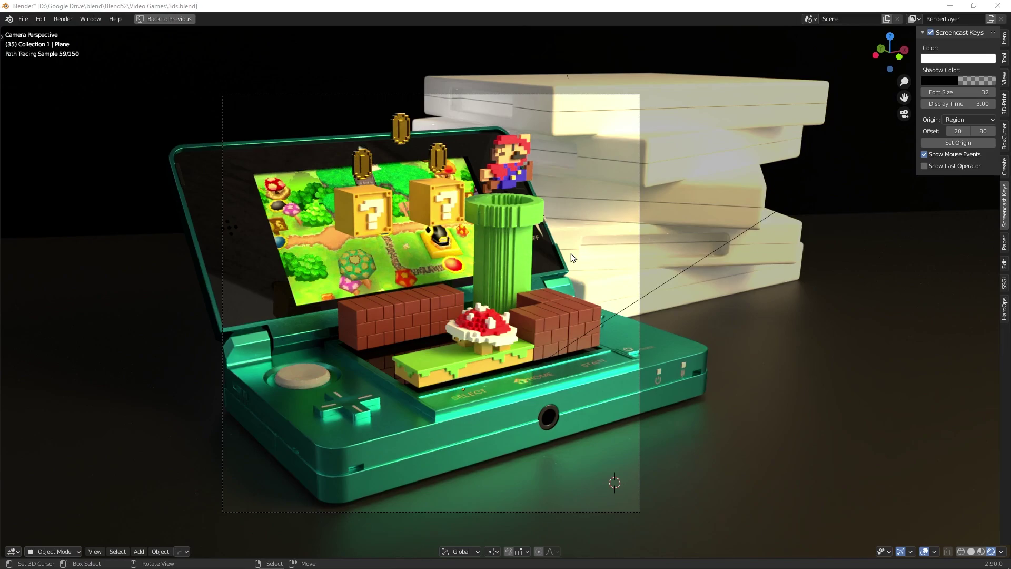
Select a game case in the background stack and switch the viewport shading to Wireframe, ending on Solid
{"action": "right_click", "coordinate": [572, 255]}
{"action": "key", "text": "z"}
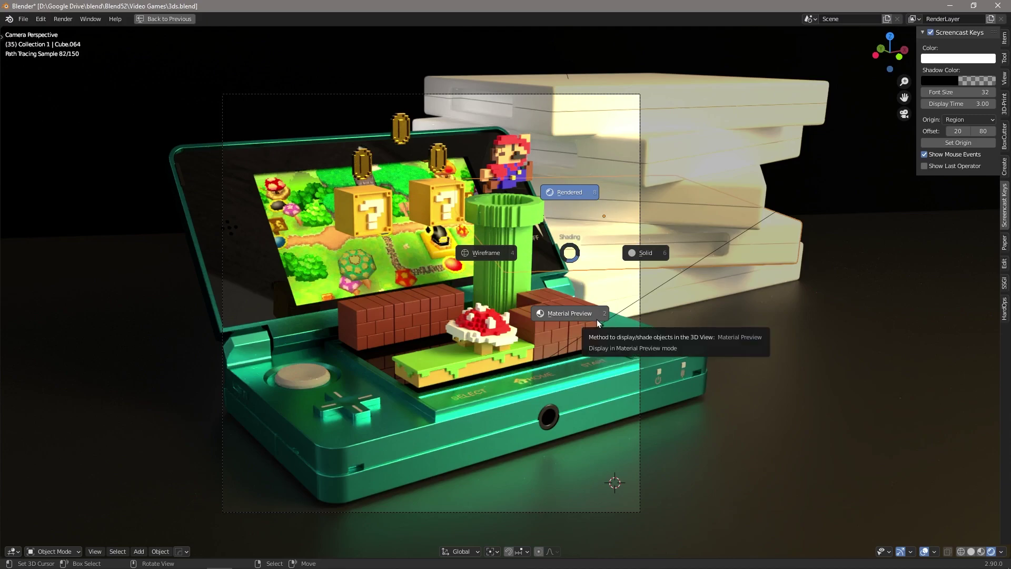
{"action": "left_click", "coordinate": [483, 252]}
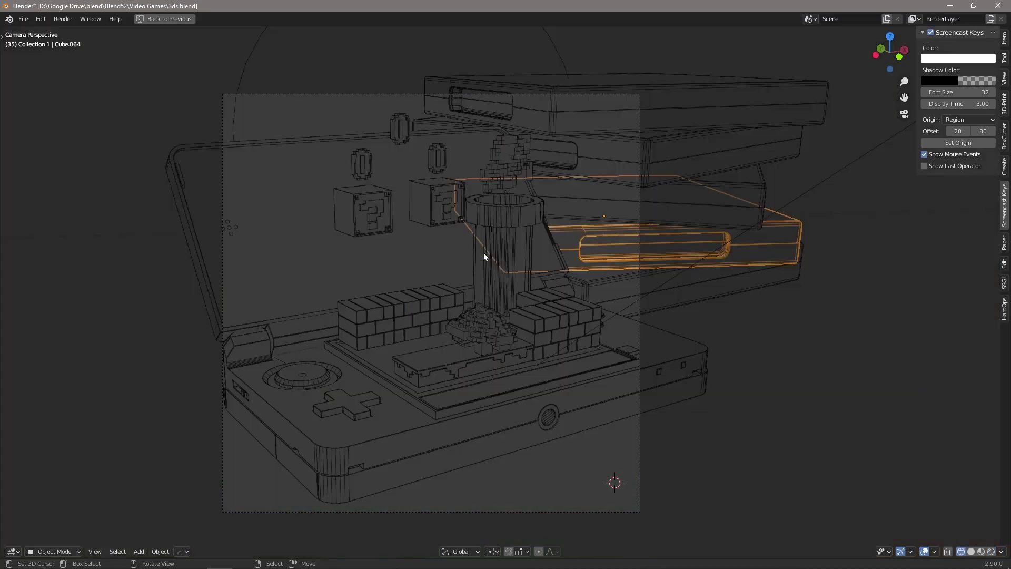
{"action": "key", "text": "z"}
{"action": "left_click", "coordinate": [559, 254]}
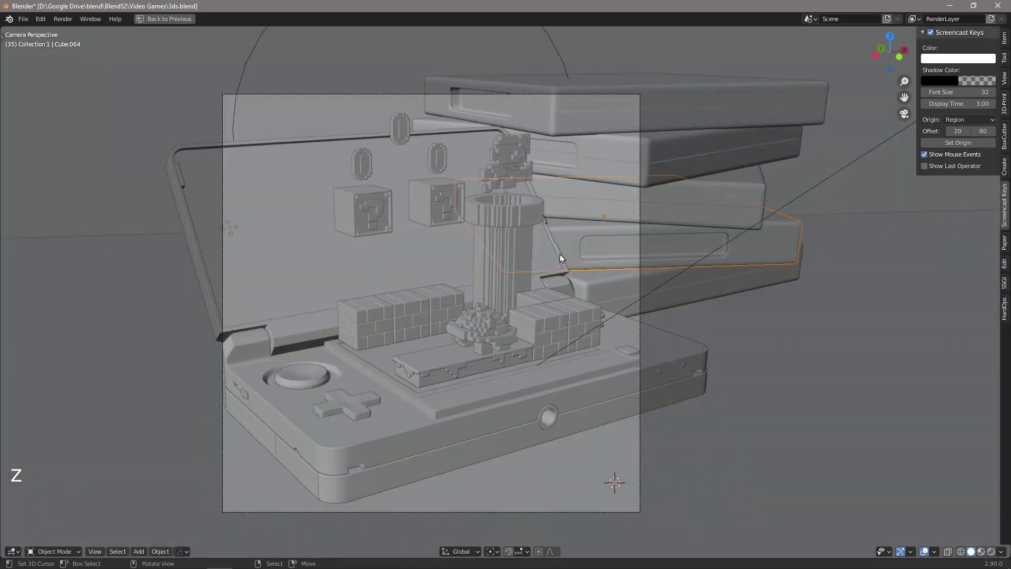
Deselect all objects and toggle X-ray on and off to look through the solid models
{"action": "key", "text": "a"}
{"action": "key", "text": "a"}
{"action": "key", "text": "a"}
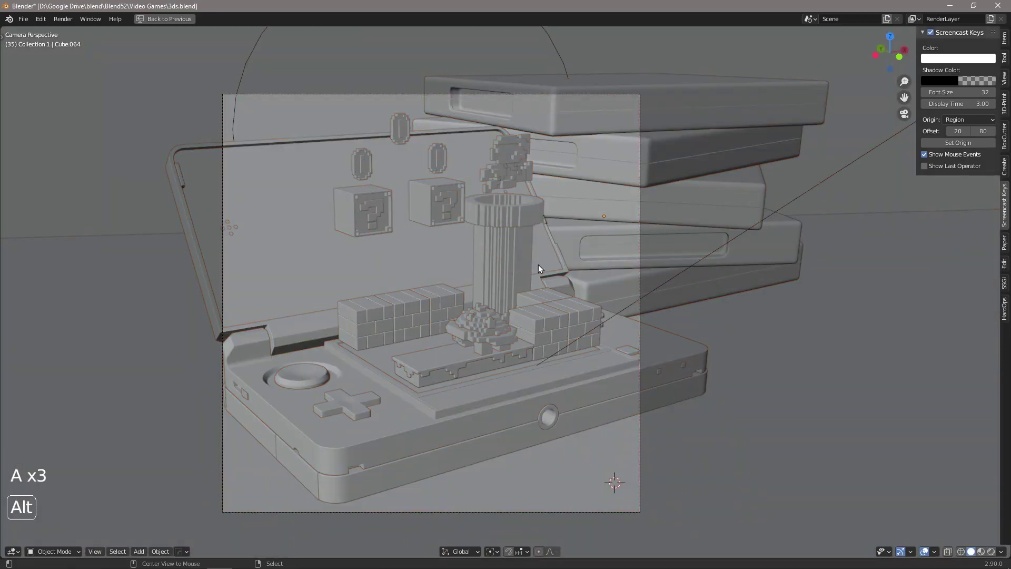
{"action": "key", "text": "alt+z"}
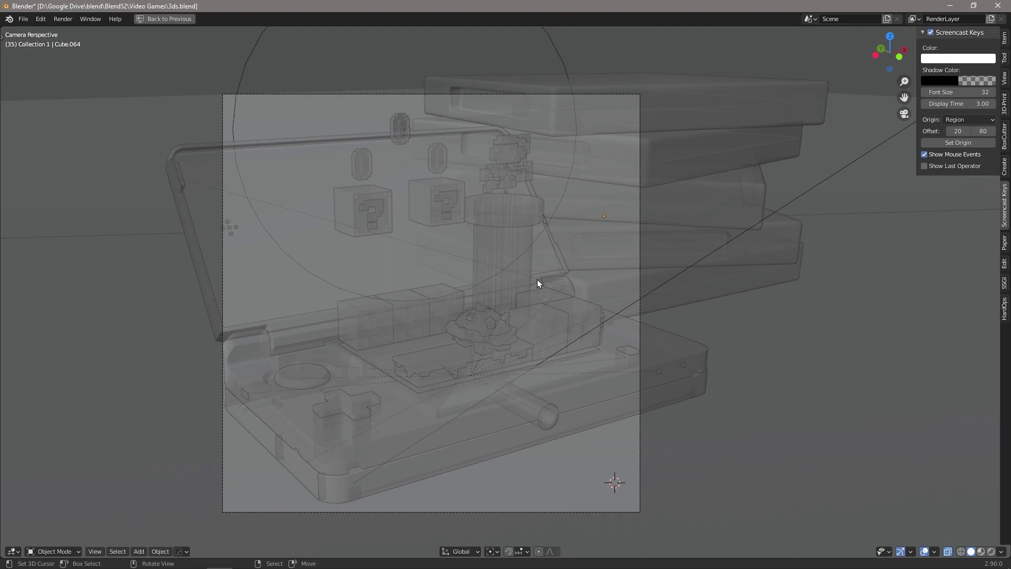
{"action": "key", "text": "alt+z"}
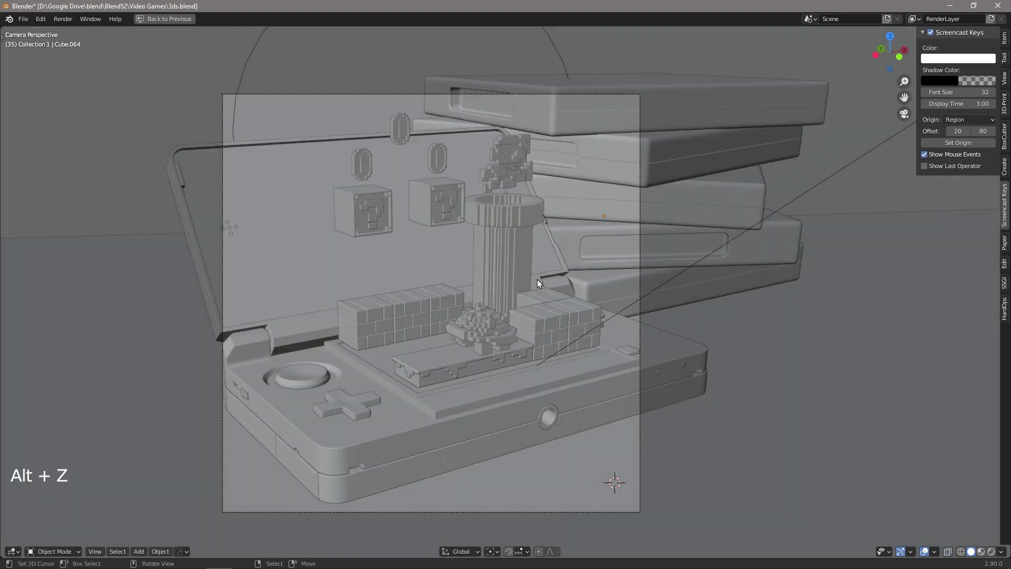
Preview the scene in Rendered shading, select a block in the rear brick wall, and return to Solid shading
{"action": "key", "text": "z"}
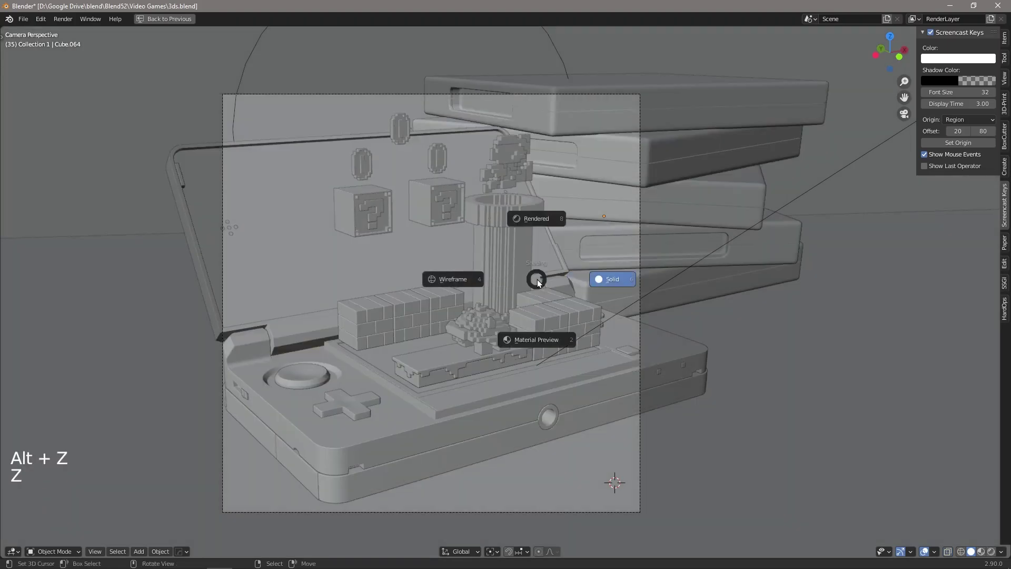
{"action": "left_click", "coordinate": [537, 218]}
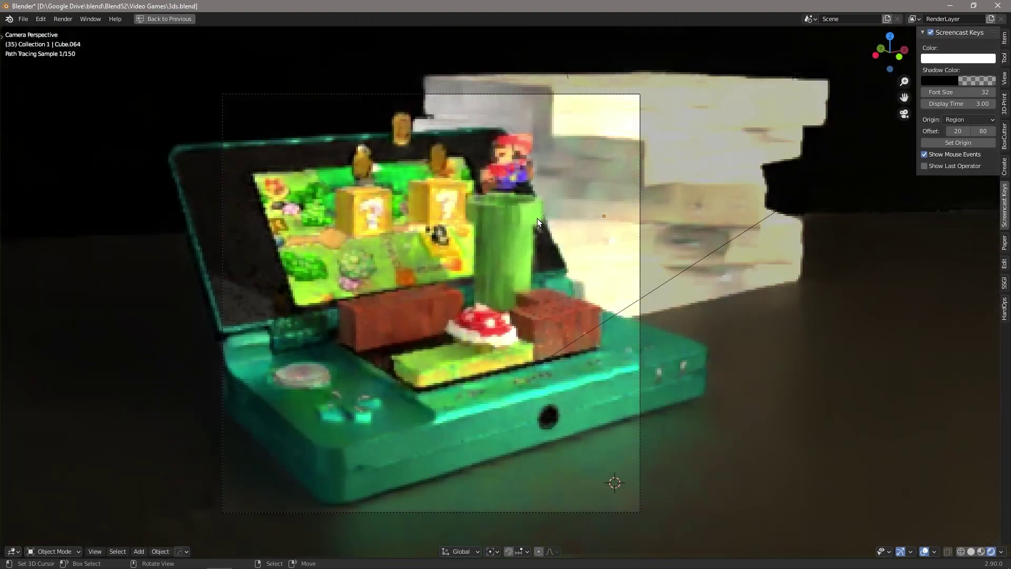
{"action": "right_click", "coordinate": [420, 309]}
{"action": "key", "text": "z"}
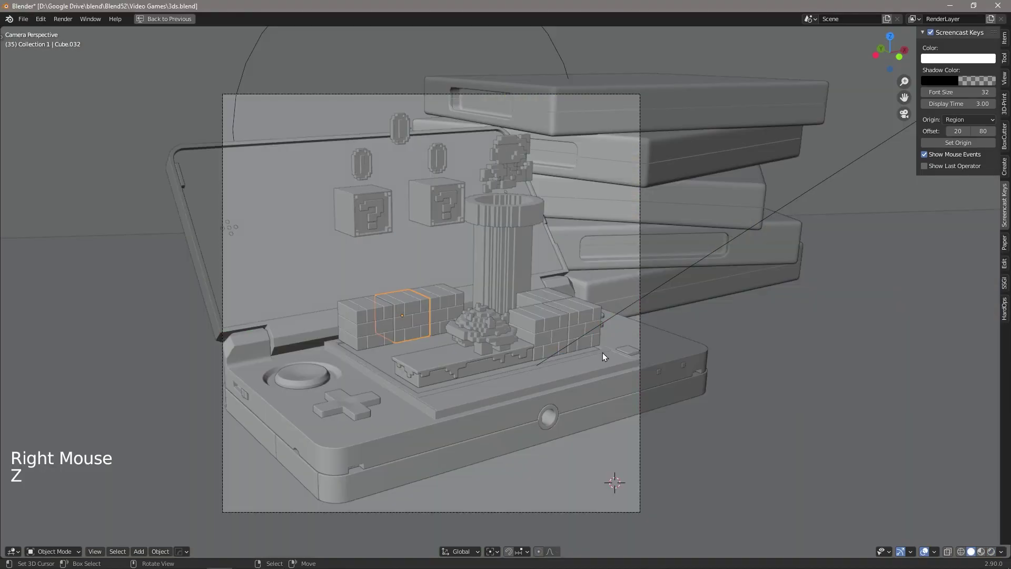
Slide the front corner brick block along the global X axis against its neighbouring brick block
{"action": "right_click", "coordinate": [582, 314]}
{"action": "mouse_move", "coordinate": [583, 315]}
{"action": "middle_mouse_down"}
{"action": "mouse_move", "coordinate": [631, 337]}
{"action": "mouse_move", "coordinate": [520, 354]}
{"action": "mouse_move", "coordinate": [503, 340]}
{"action": "middle_mouse_up"}
{"action": "scroll", "coordinate": [506, 363], "scroll_direction": "up", "scroll_amount": 2}
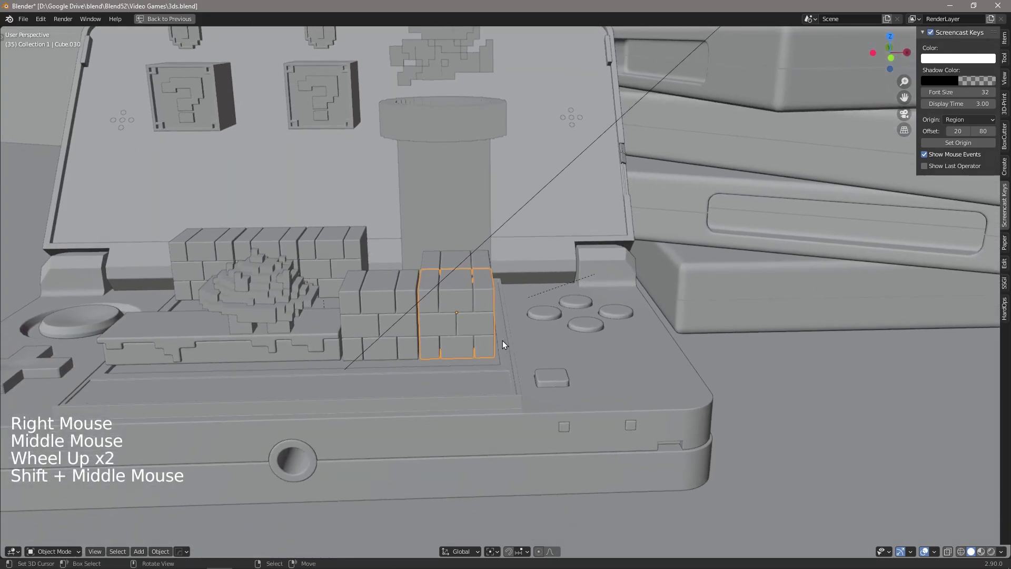
{"action": "key", "text": "g"}
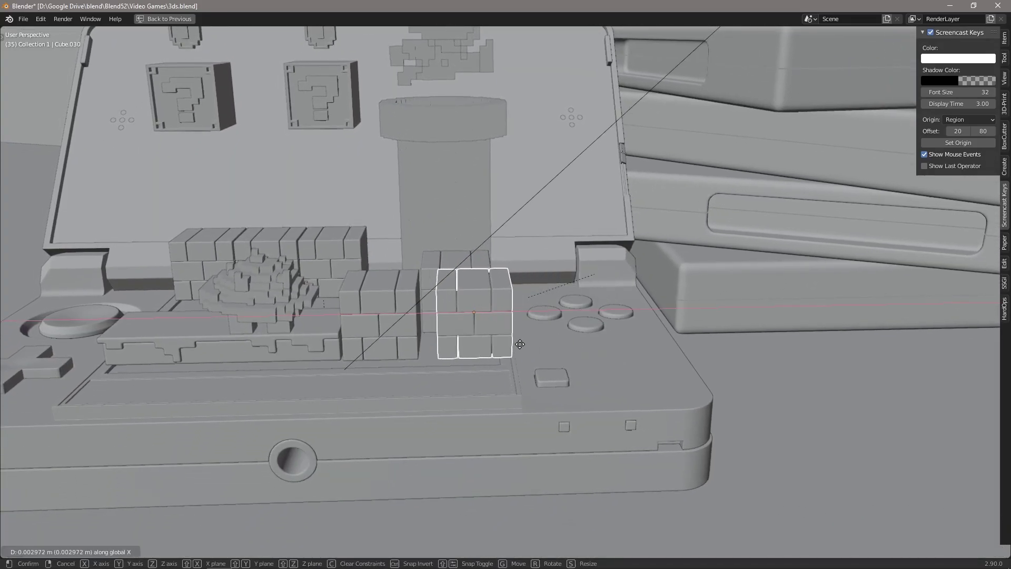
{"action": "key", "text": "shift"}
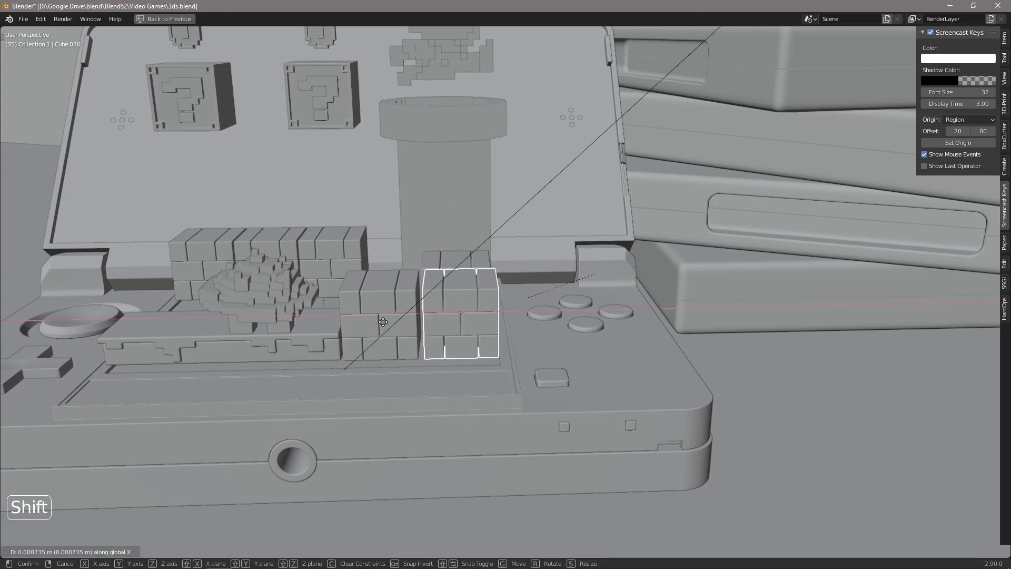
{"action": "left_click", "coordinate": [342, 317]}
Nudge the brick block beside the spiked shell along the global Y axis to align with the adjoining block
{"action": "middle_click_drag", "start_coordinate": [343, 318], "coordinate": [440, 354]}
{"action": "right_click", "coordinate": [575, 314]}
{"action": "middle_click_drag", "start_coordinate": [575, 315], "coordinate": [574, 356]}
{"action": "key", "text": "g"}
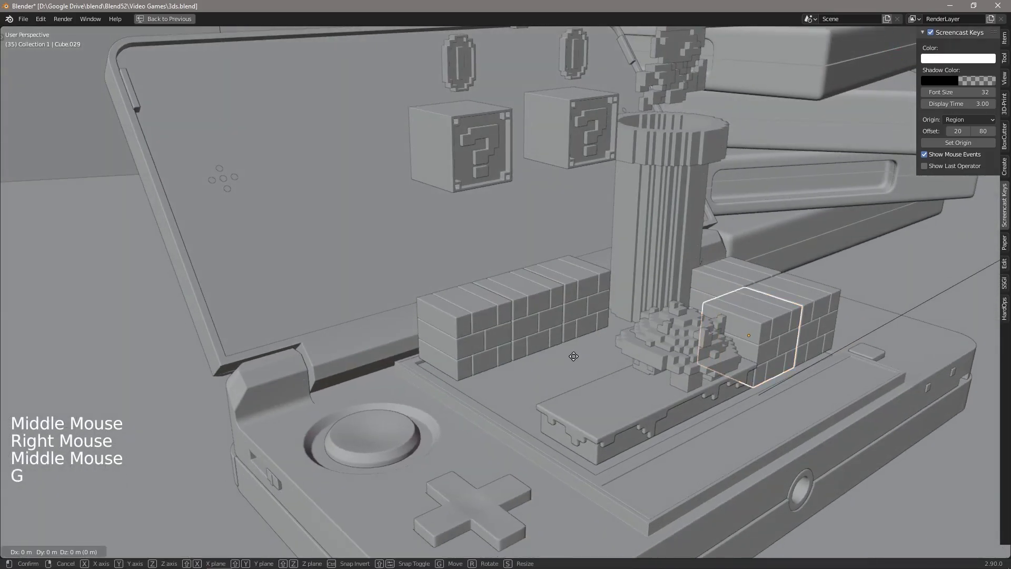
{"action": "key", "text": "shift"}
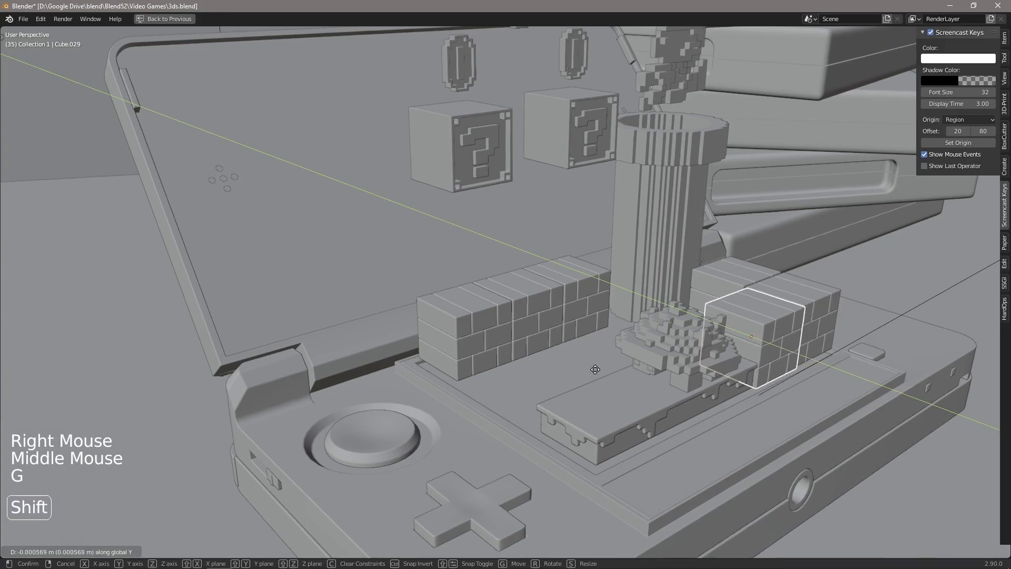
{"action": "left_click", "coordinate": [567, 355]}
{"action": "mouse_move", "coordinate": [568, 355]}
{"action": "middle_mouse_down"}
{"action": "mouse_move", "coordinate": [712, 374]}
{"action": "mouse_move", "coordinate": [552, 359]}
{"action": "middle_mouse_up"}
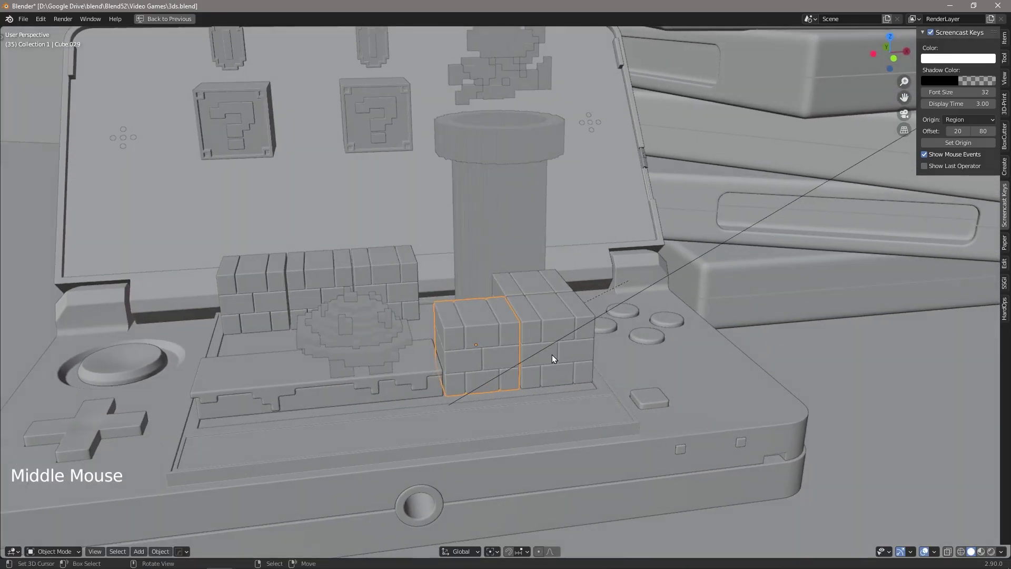
{"action": "middle_click_drag", "start_coordinate": [551, 355], "coordinate": [568, 355]}
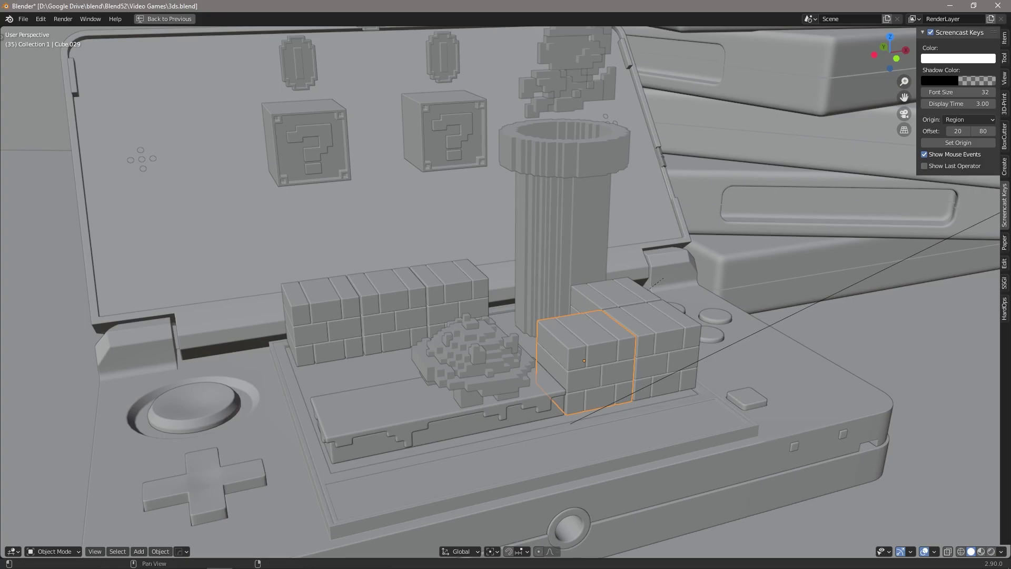
Restore the multi-editor layout, maximize the 3D viewport to orbit the scene, and restore the layout again
{"action": "key", "text": "ctrl+space"}
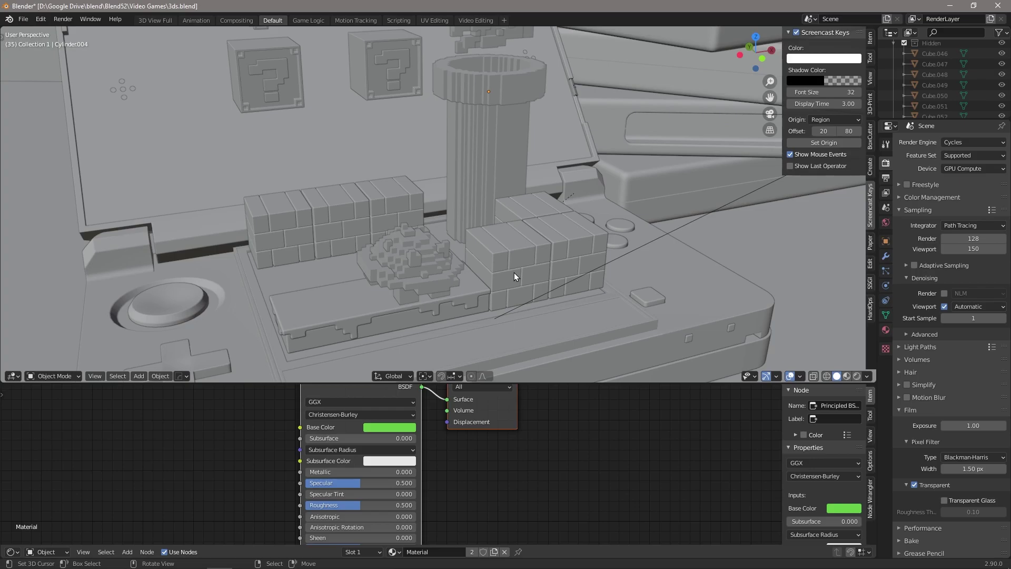
{"action": "middle_click_drag", "start_coordinate": [502, 287], "coordinate": [564, 146]}
{"action": "key", "text": "ctrl"}
{"action": "key", "text": "ctrl+space"}
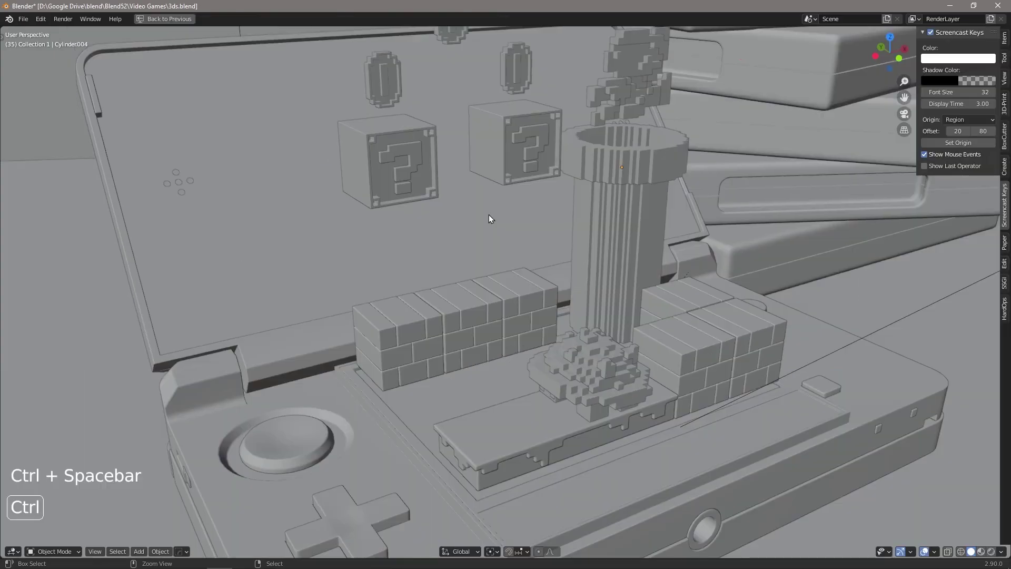
{"action": "middle_click_drag", "start_coordinate": [599, 301], "coordinate": [598, 302]}
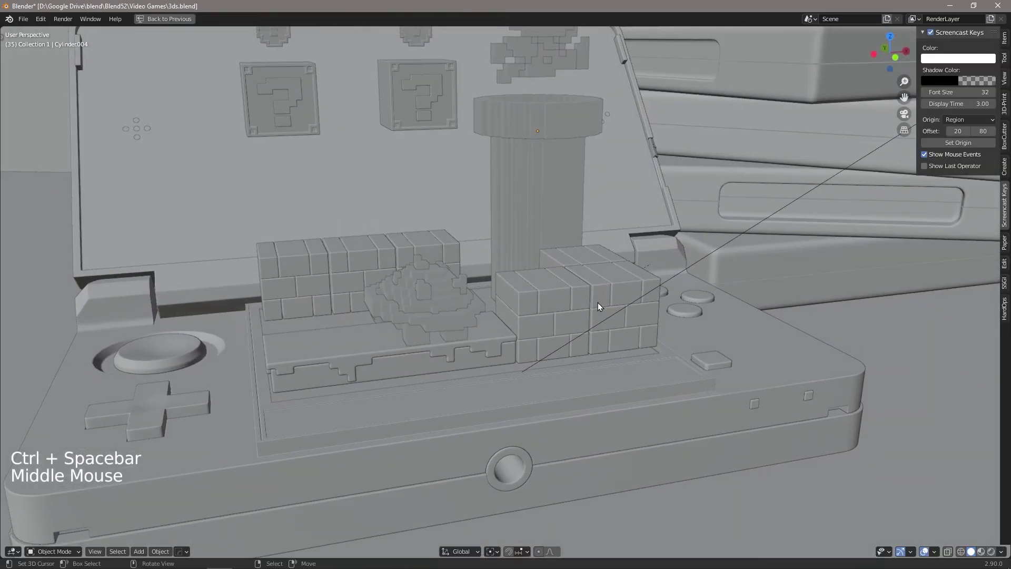
{"action": "key", "text": "ctrl+space"}
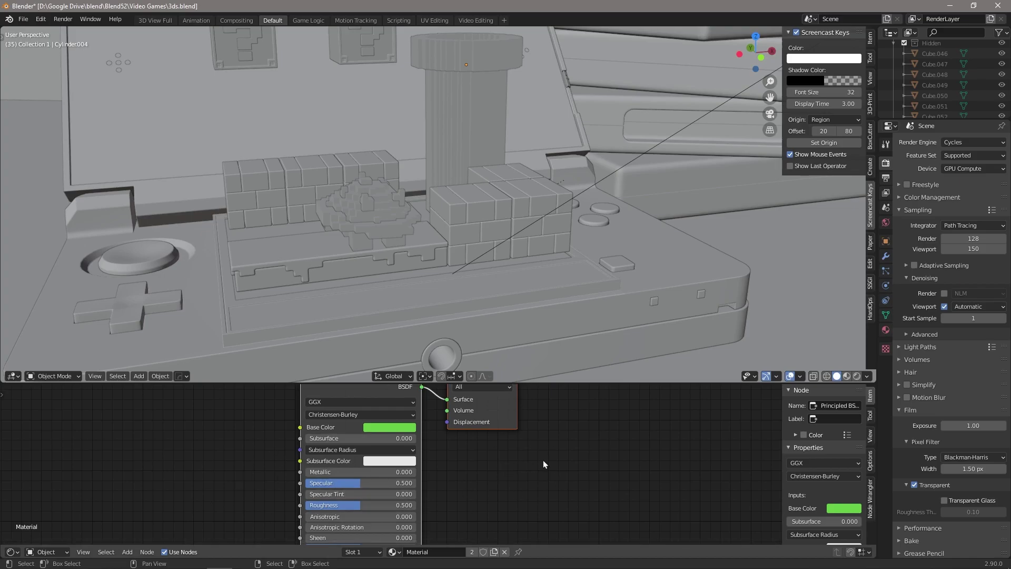
Maximize the shader editor showing the green pipe material and restore the multi-editor layout
{"action": "key", "text": "ctrl+space"}
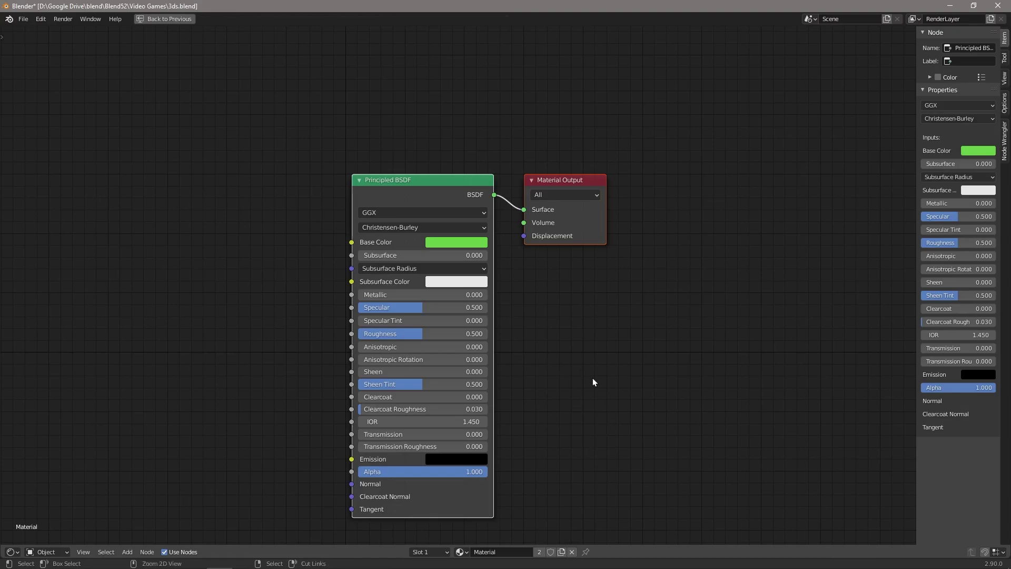
{"action": "key", "text": "ctrl+space"}
{"action": "key", "text": "ctrl+space"}
{"action": "key", "text": "ctrl+space"}
Find "bevel" in the operator search and add a Bevel modifier to the rim of the warp pipe
{"action": "middle_click_drag", "start_coordinate": [483, 120], "coordinate": [475, 191]}
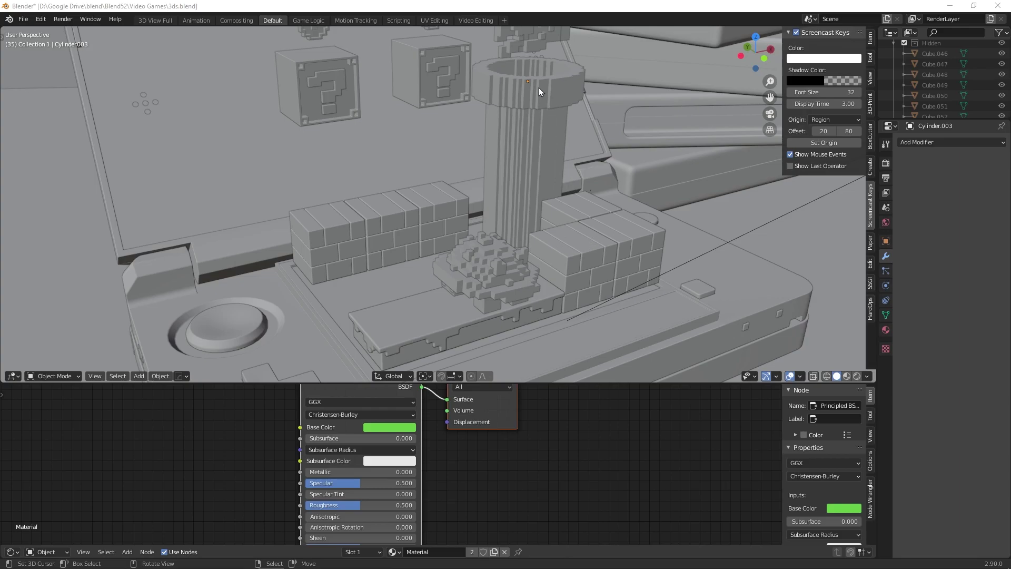
{"action": "left_click", "coordinate": [506, 89]}
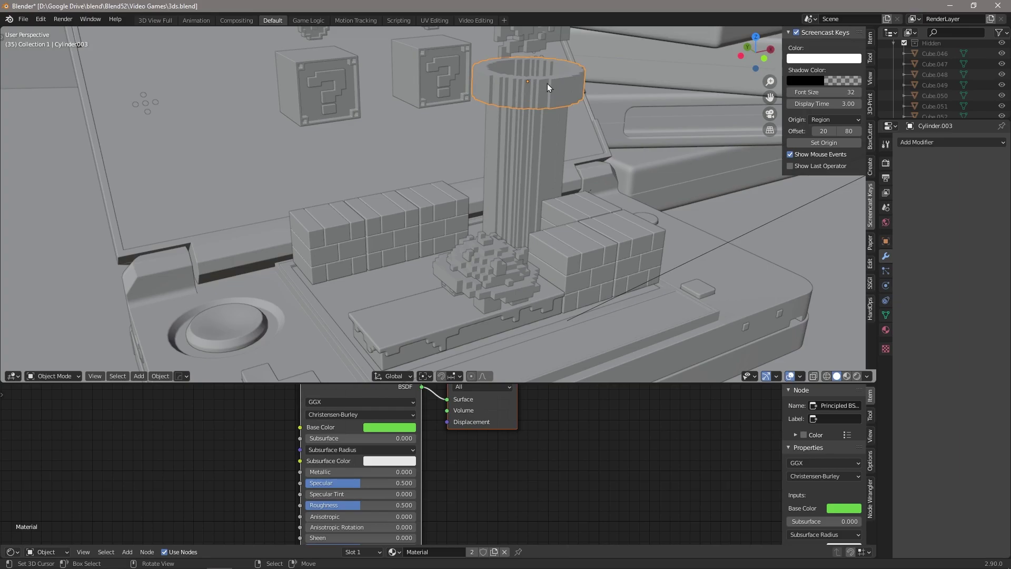
{"action": "key", "text": "F3"}
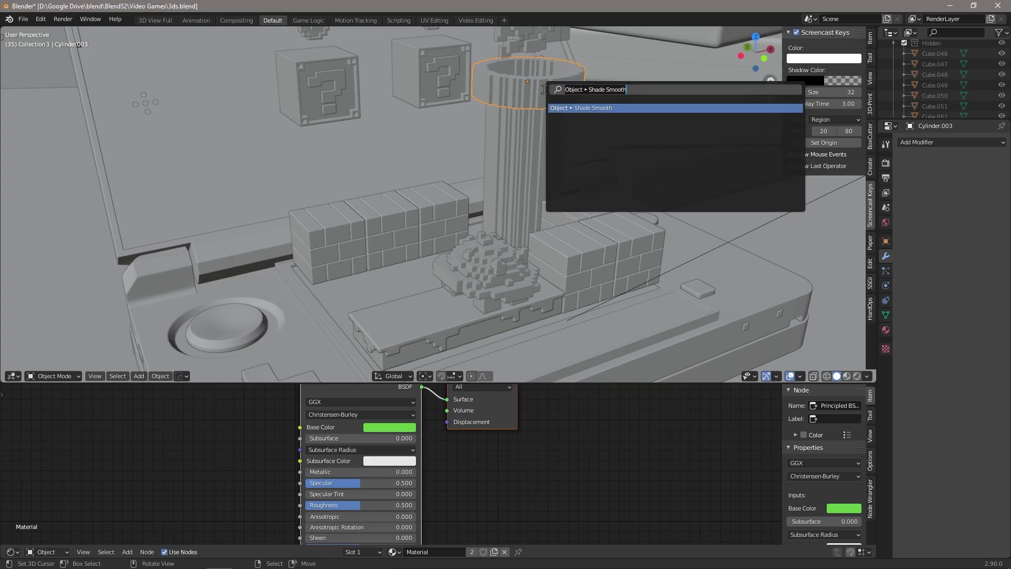
{"action": "type", "text": "bevel"}
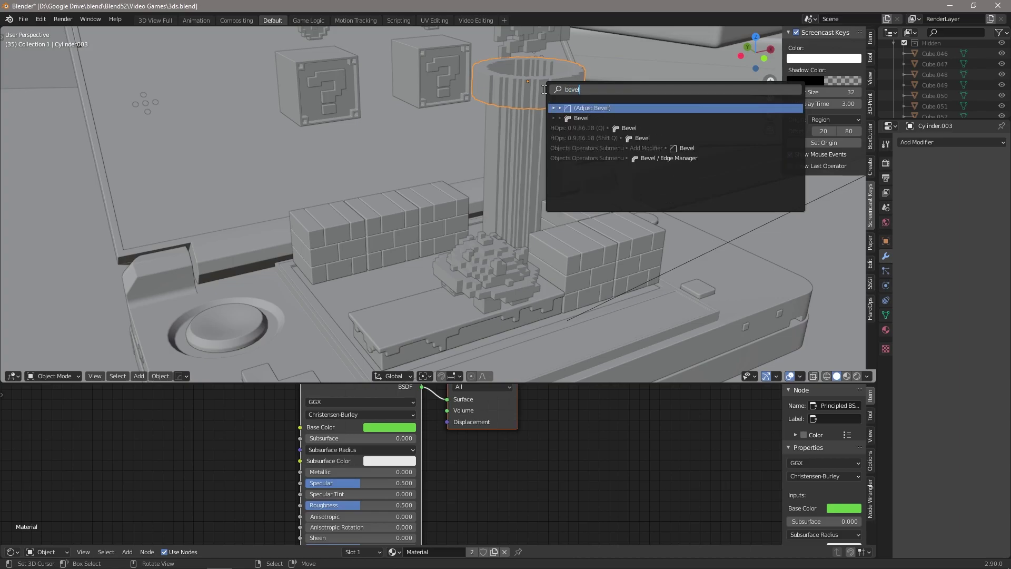
{"action": "left_click", "coordinate": [574, 148]}
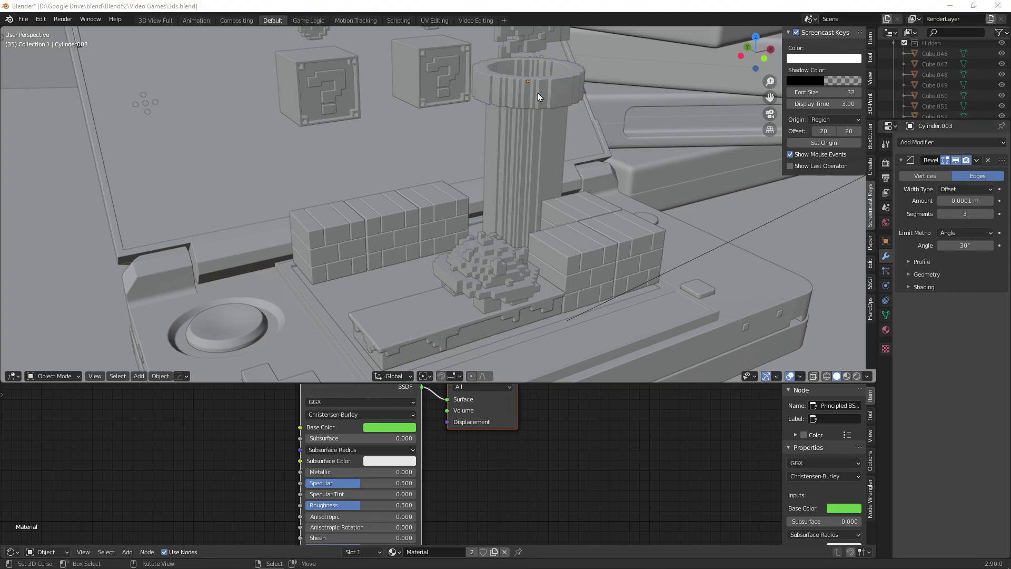
Reopen the operator search for the pipe rim, clear the query, and browse the full list of available commands
{"action": "left_click", "coordinate": [538, 93]}
{"action": "key", "text": "F3"}
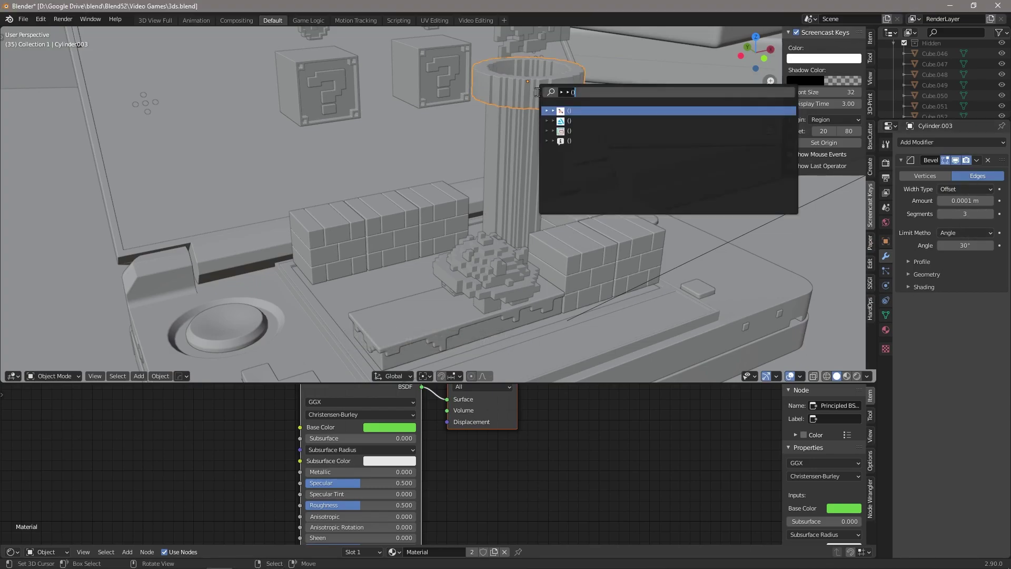
{"action": "key", "text": "BackSpace"}
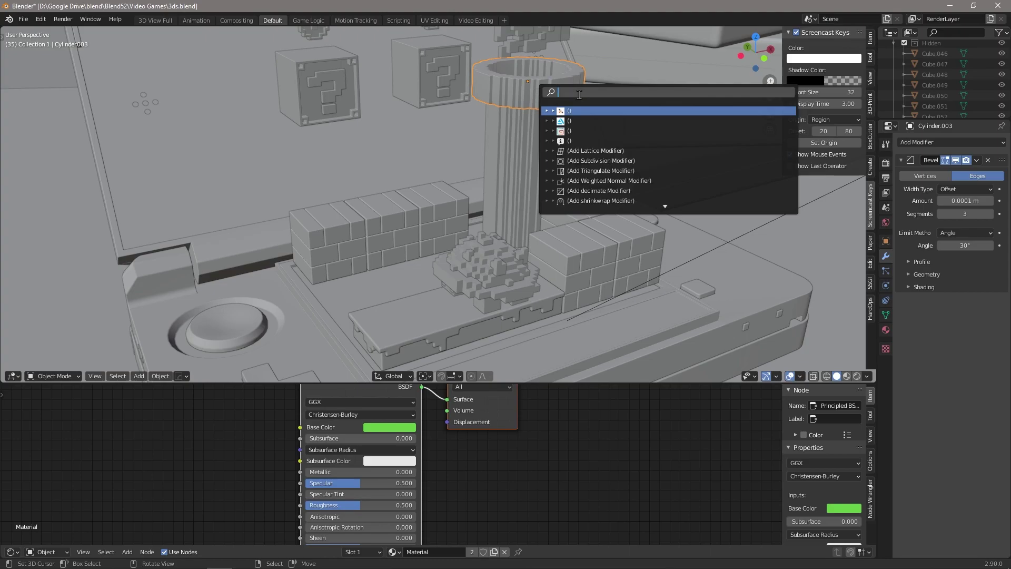
{"action": "scroll", "coordinate": [621, 174], "scroll_direction": "down", "scroll_amount": 20}
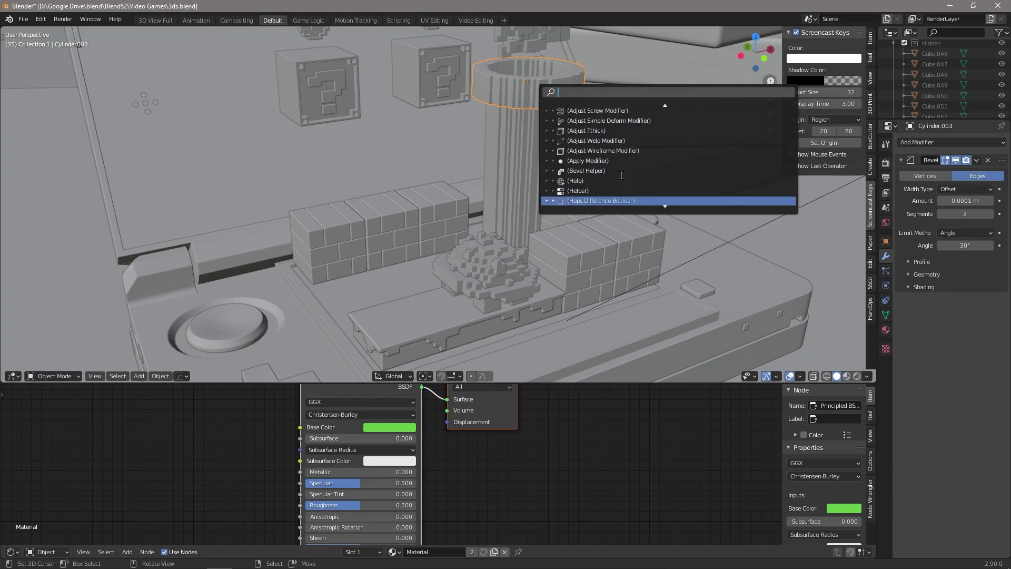
{"action": "scroll", "coordinate": [621, 174], "scroll_direction": "down", "scroll_amount": 10}
{"action": "scroll", "coordinate": [621, 174], "scroll_direction": "down", "scroll_amount": 6}
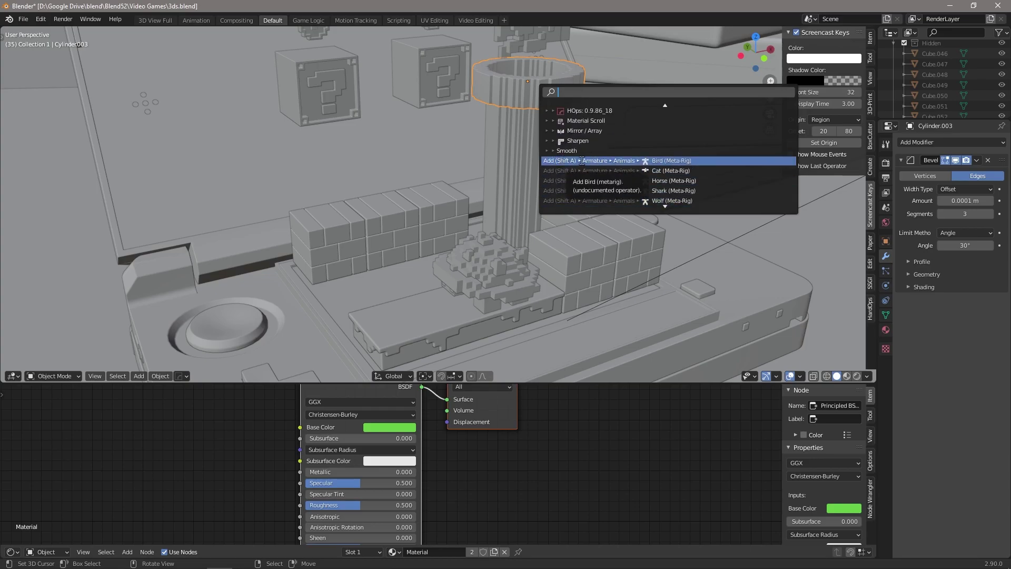
{"action": "scroll", "coordinate": [609, 175], "scroll_direction": "down", "scroll_amount": 15}
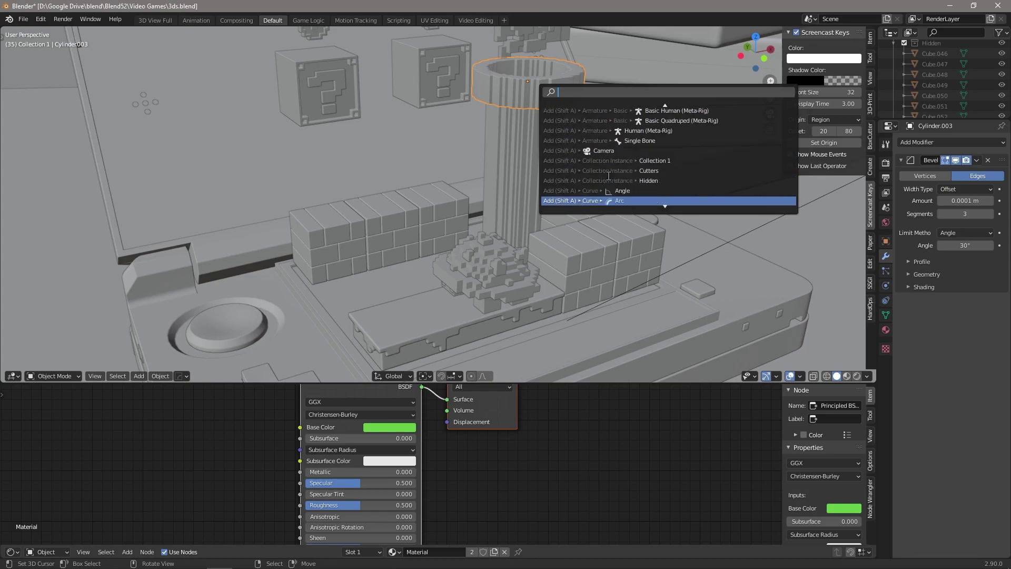
{"action": "scroll", "coordinate": [609, 176], "scroll_direction": "down", "scroll_amount": 12}
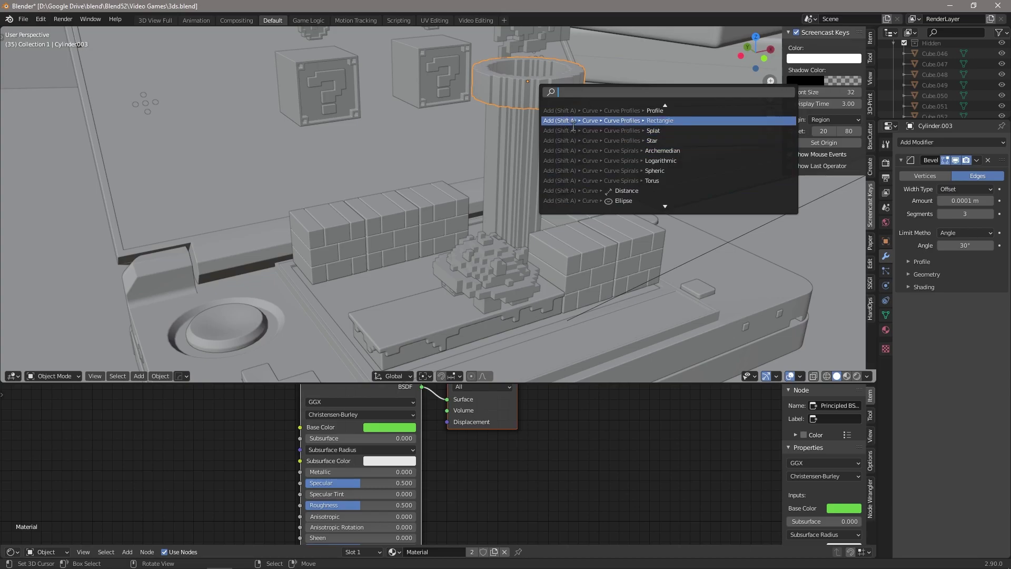
{"action": "scroll", "coordinate": [596, 171], "scroll_direction": "down", "scroll_amount": 18}
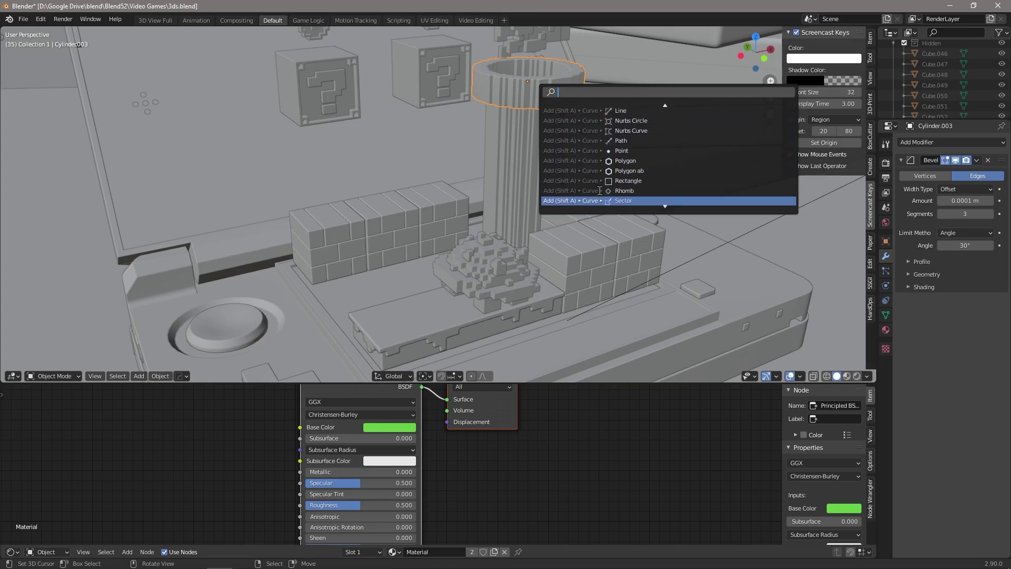
{"action": "scroll", "coordinate": [599, 191], "scroll_direction": "down", "scroll_amount": 1}
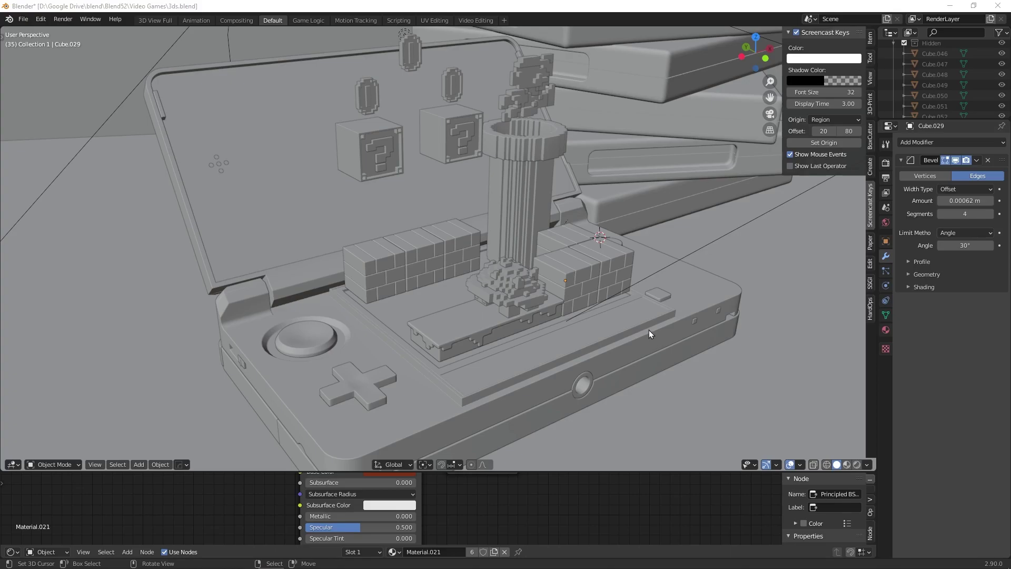
{"action": "middle_click_drag", "start_coordinate": [574, 268], "coordinate": [568, 285]}
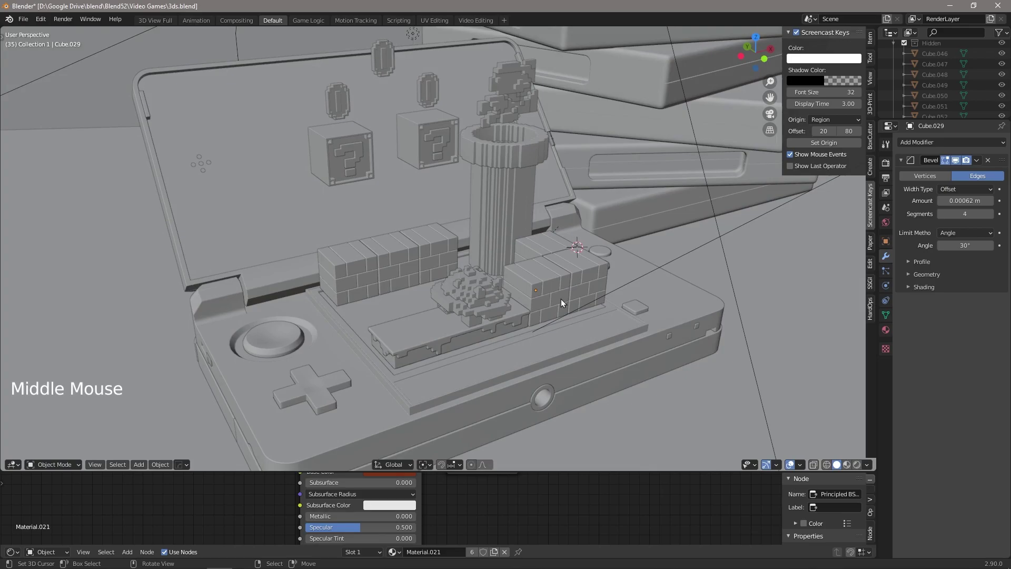
Isolate the front brick block beside the warp pipe in local view and inspect it from several angles
{"action": "right_click", "coordinate": [543, 276]}
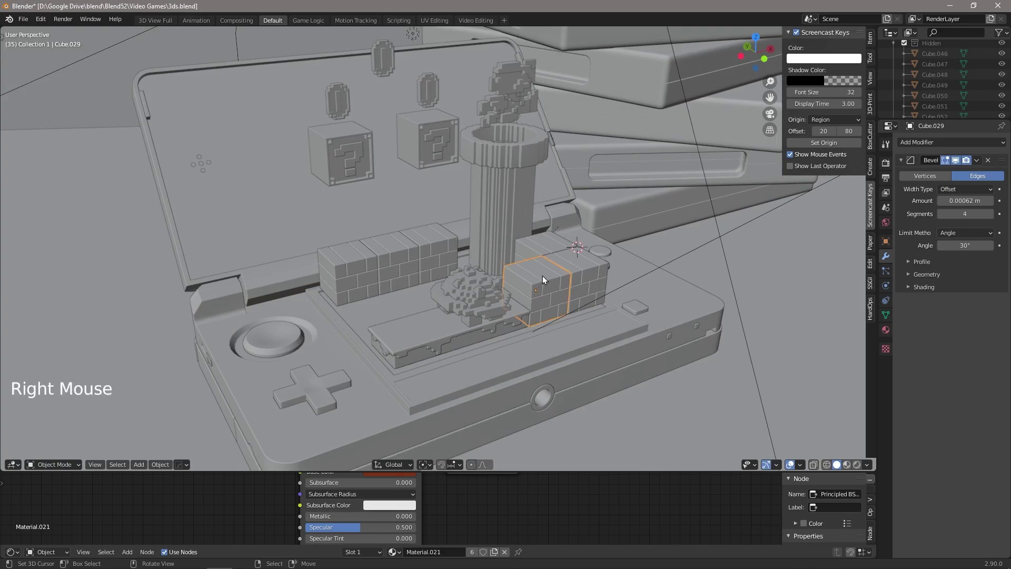
{"action": "key", "text": "KP_Divide"}
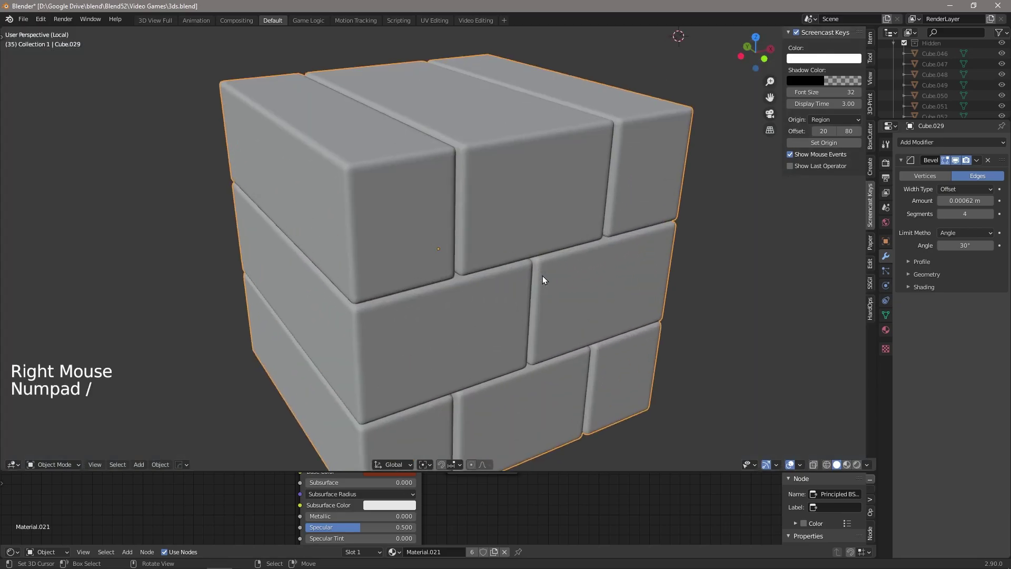
{"action": "scroll", "coordinate": [545, 266], "scroll_direction": "down", "scroll_amount": 1}
{"action": "middle_click_drag", "start_coordinate": [544, 267], "coordinate": [431, 241]}
{"action": "scroll", "coordinate": [368, 246], "scroll_direction": "down", "scroll_amount": 5}
{"action": "middle_click_drag", "start_coordinate": [368, 246], "coordinate": [464, 270]}
{"action": "scroll", "coordinate": [472, 289], "scroll_direction": "down", "scroll_amount": 8}
{"action": "scroll", "coordinate": [439, 258], "scroll_direction": "up", "scroll_amount": 6}
{"action": "scroll", "coordinate": [464, 270], "scroll_direction": "up", "scroll_amount": 1}
Enter and leave Edit Mode on the isolated brick block, and return from local view to the full scene
{"action": "key", "text": "Tab"}
{"action": "scroll", "coordinate": [529, 240], "scroll_direction": "up", "scroll_amount": 5}
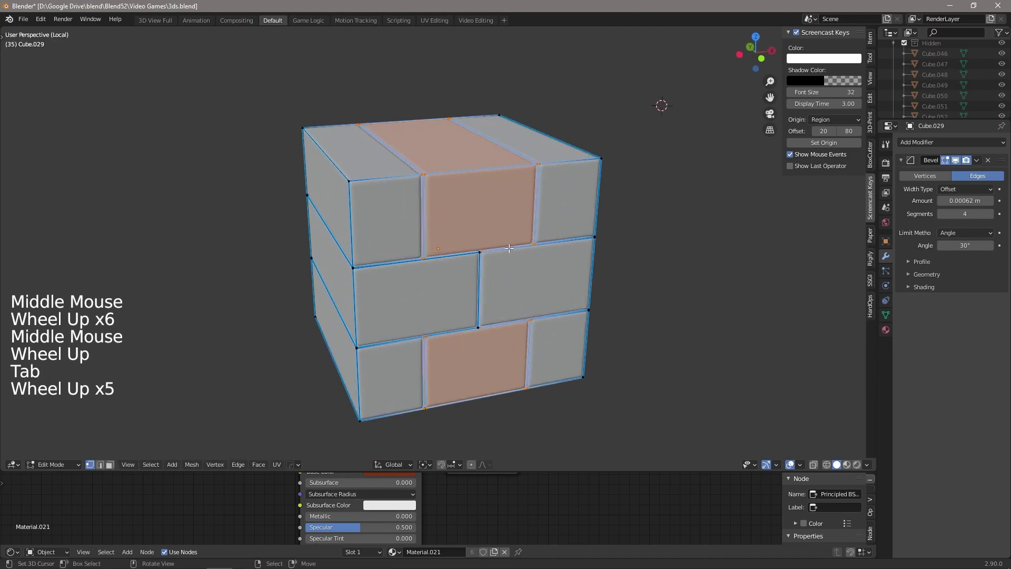
{"action": "key", "text": "Tab"}
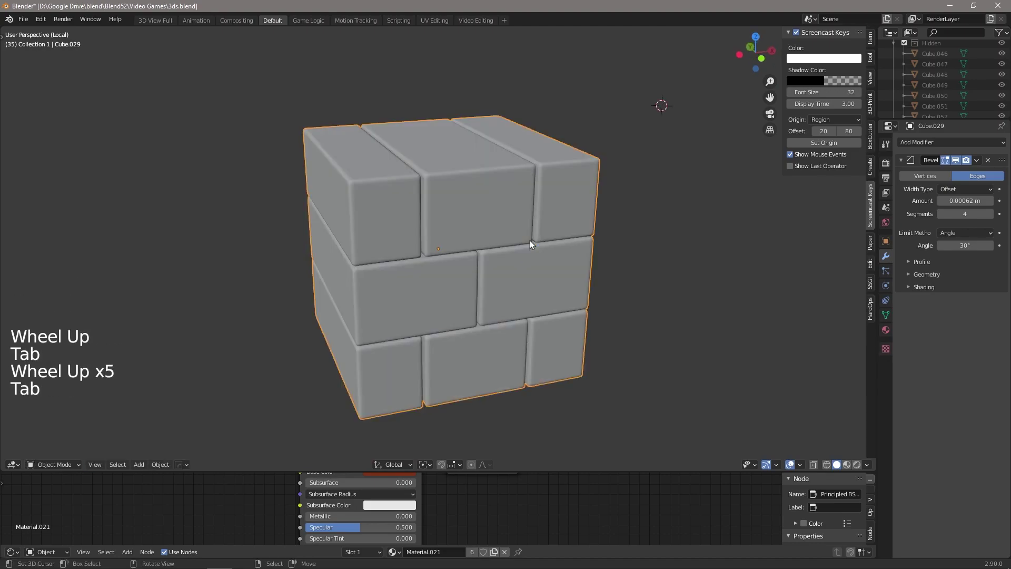
{"action": "key", "text": "KP_Divide"}
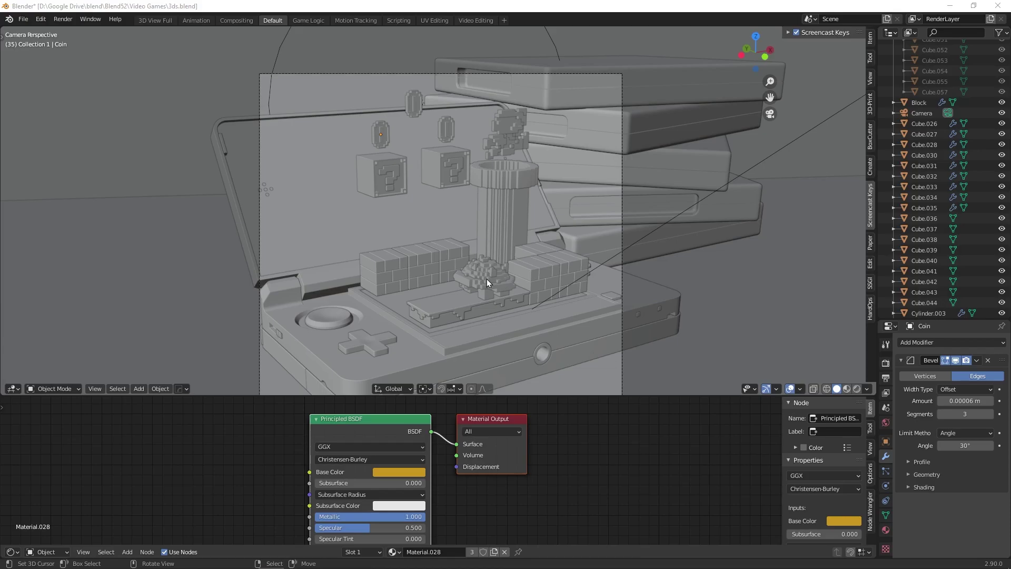
Rename the coin above the question block nearest the pipe as Coin
{"action": "scroll", "coordinate": [931, 160], "scroll_direction": "down", "scroll_amount": 1}
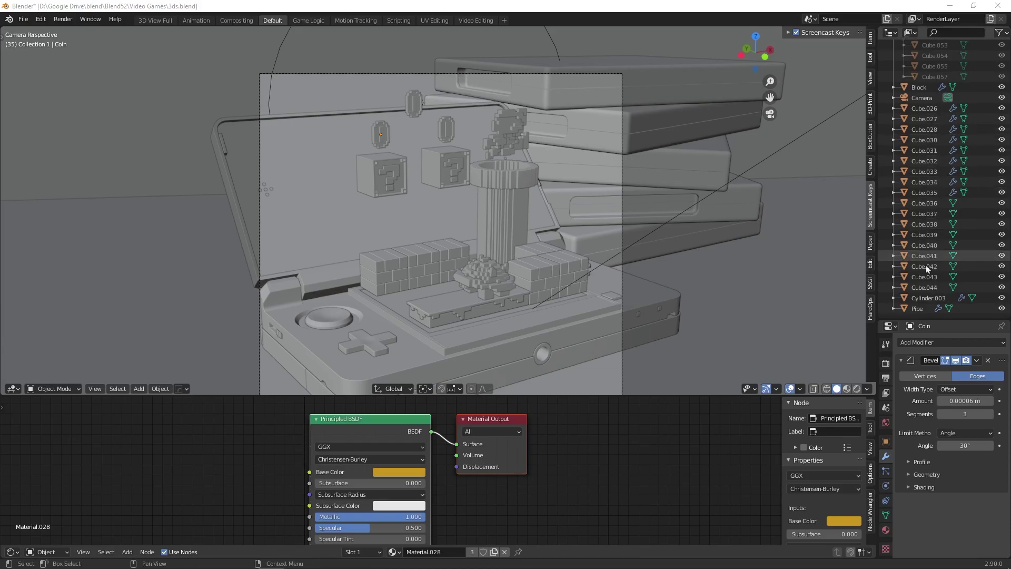
{"action": "scroll", "coordinate": [927, 263], "scroll_direction": "up", "scroll_amount": 2}
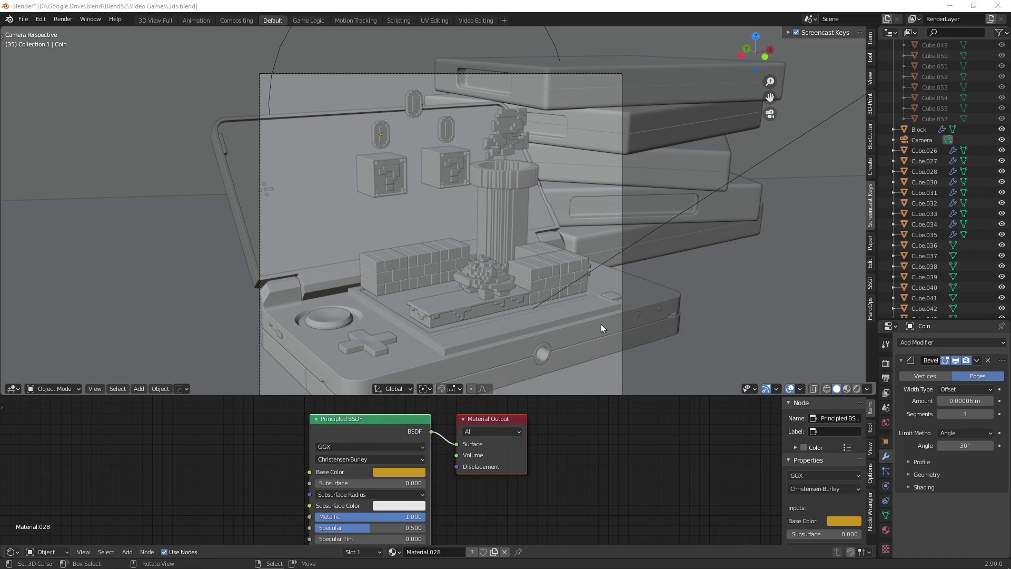
{"action": "left_click", "coordinate": [448, 128]}
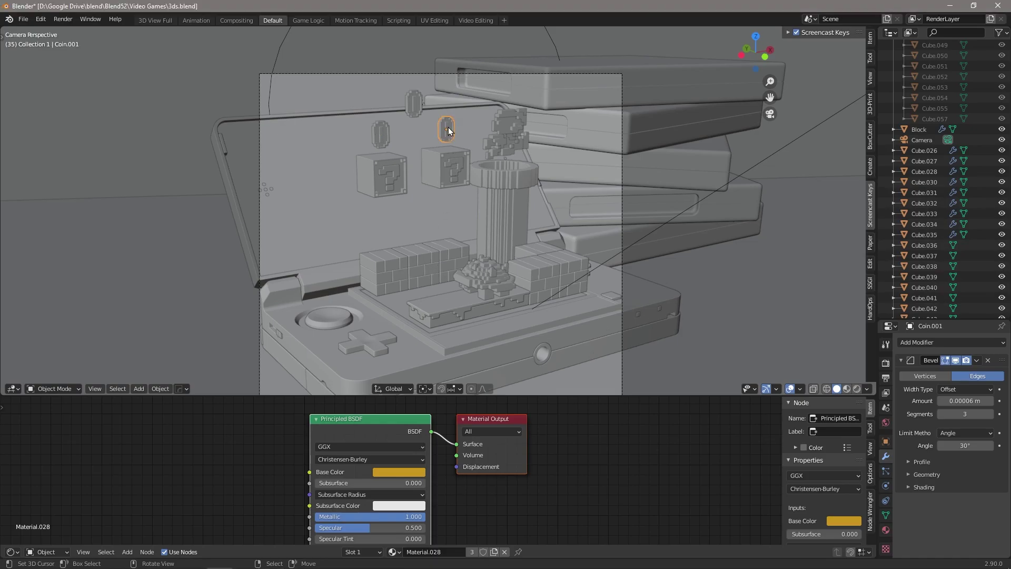
{"action": "key", "text": "F2"}
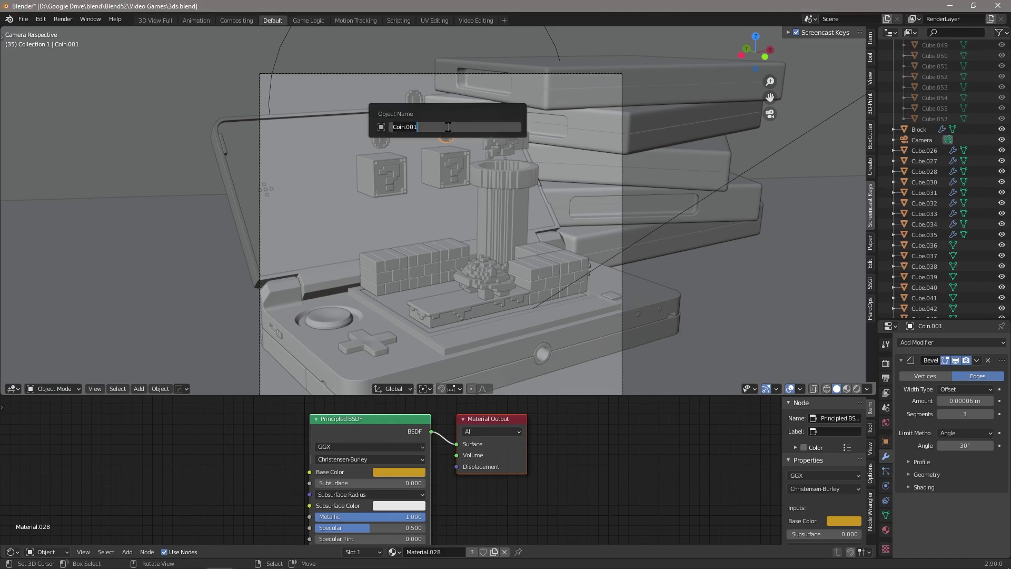
{"action": "type", "text": "Coin"}
{"action": "key", "text": "Return"}
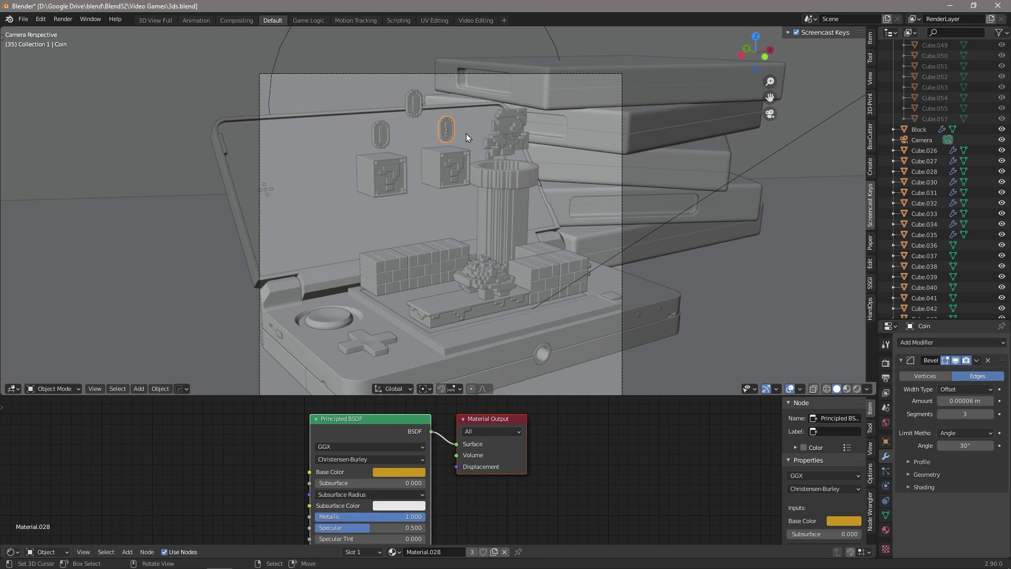
Rename the leftmost brick block of the rear wall as Block
{"action": "left_click", "coordinate": [387, 279]}
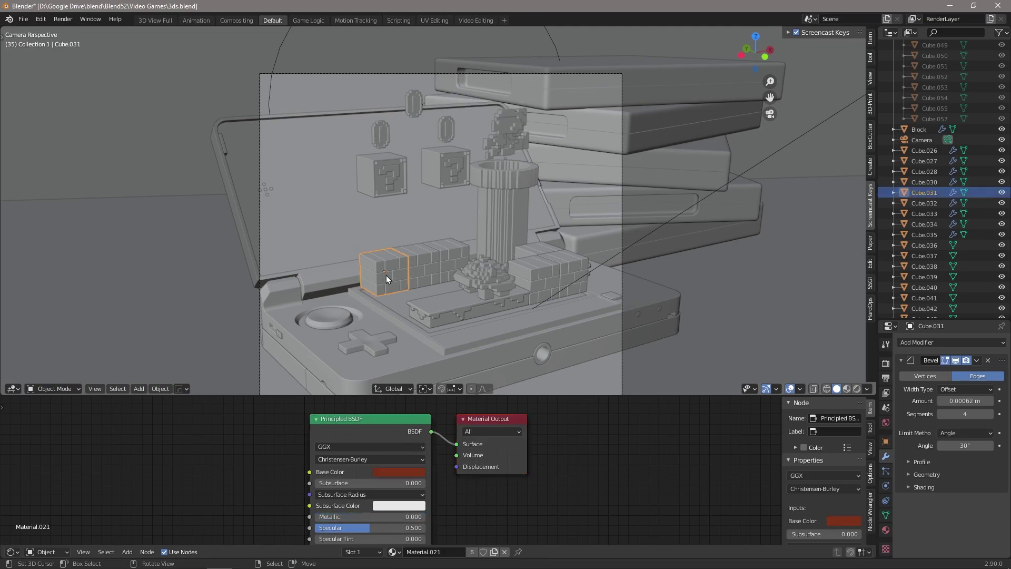
{"action": "key", "text": "F2"}
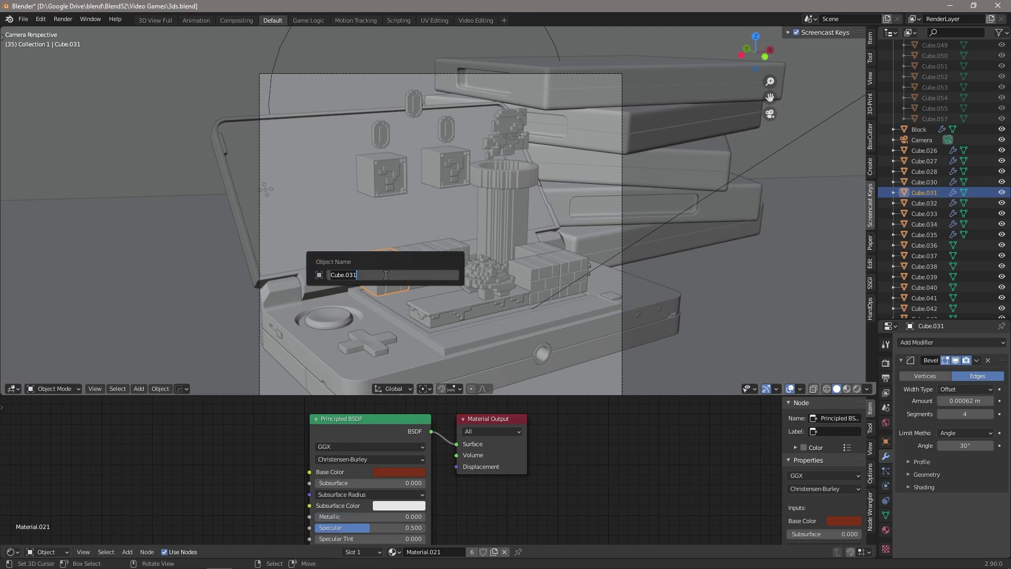
{"action": "type", "text": "bLOCK"}
{"action": "key", "text": "BackSpace"}
{"action": "key", "text": "BackSpace"}
{"action": "key", "text": "BackSpace"}
{"action": "key", "text": "BackSpace"}
{"action": "key", "text": "BackSpace"}
{"action": "type", "text": "Block"}
{"action": "key", "text": "Return"}
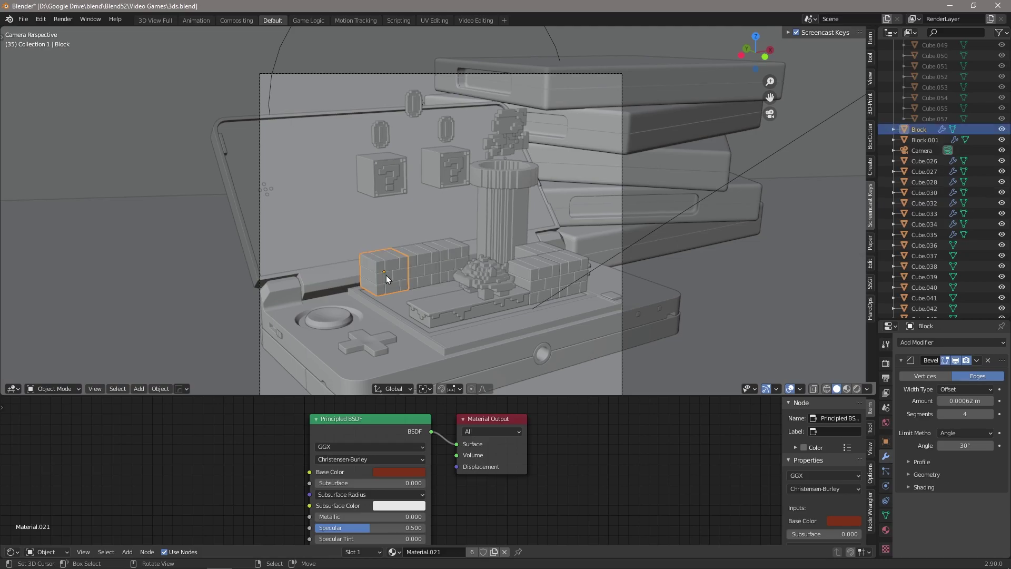
Rename the round analog stick on the console as Joystick
{"action": "left_click", "coordinate": [326, 310]}
{"action": "key", "text": "F2"}
{"action": "type", "text": "Join"}
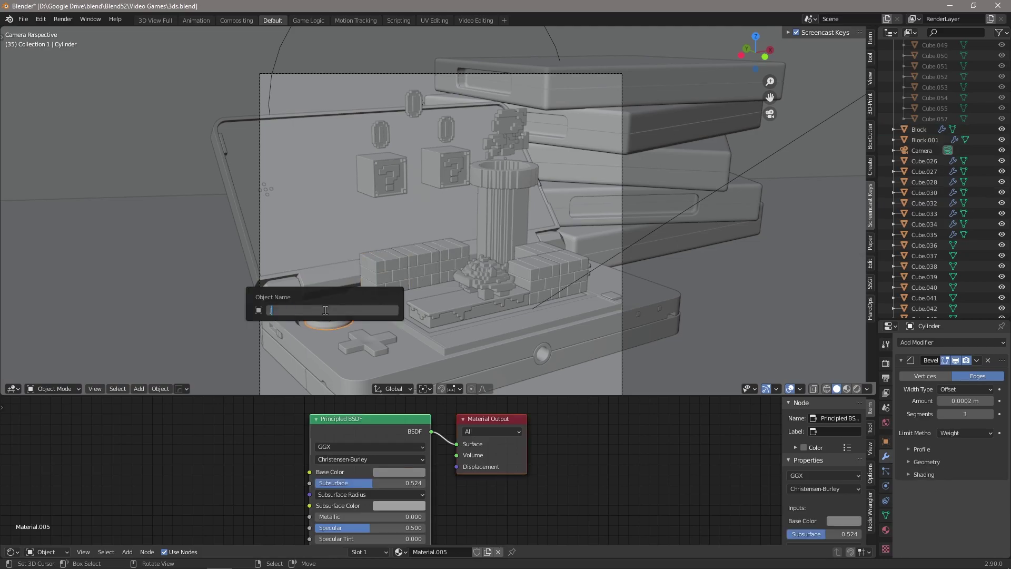
{"action": "key", "text": "BackSpace"}
{"action": "key", "text": "BackSpace"}
{"action": "key", "text": "BackSpace"}
{"action": "type", "text": "oystick"}
{"action": "key", "text": "Return"}
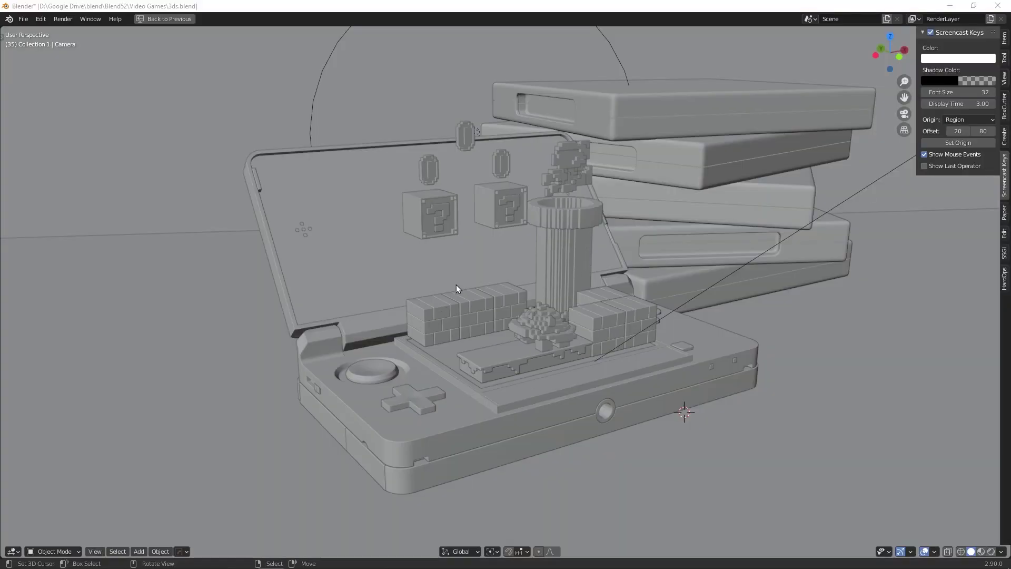
Isolate the left question block in local view and enter Edit Mode on it
{"action": "right_click", "coordinate": [415, 220]}
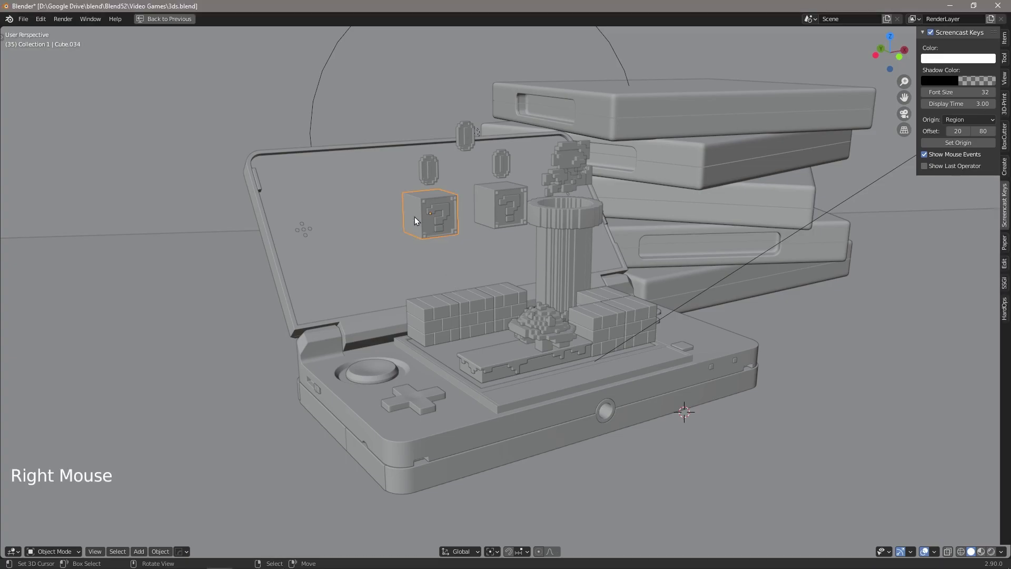
{"action": "key", "text": "KP_Divide"}
{"action": "scroll", "coordinate": [406, 216], "scroll_direction": "down", "scroll_amount": 2}
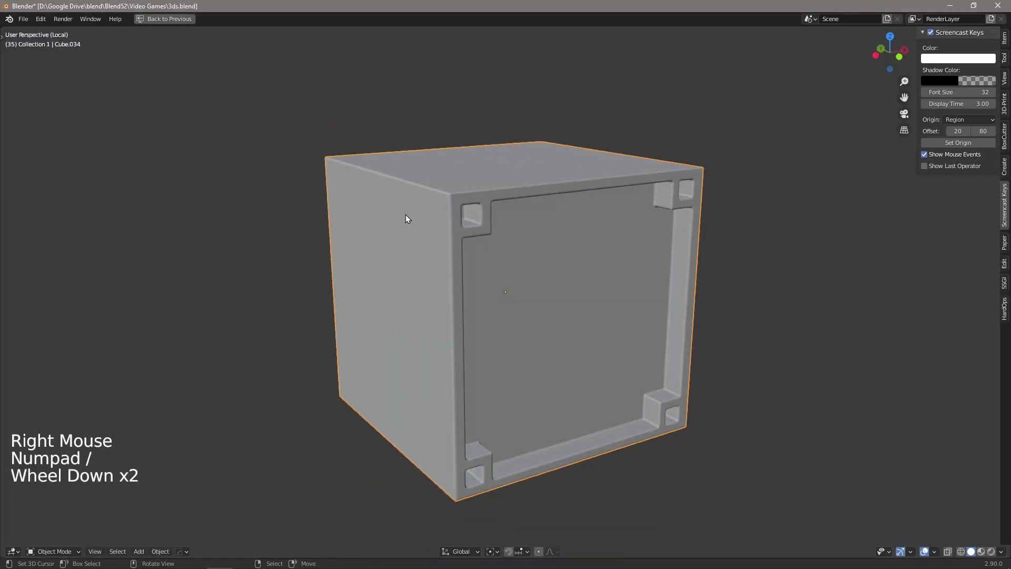
{"action": "key", "text": "Tab"}
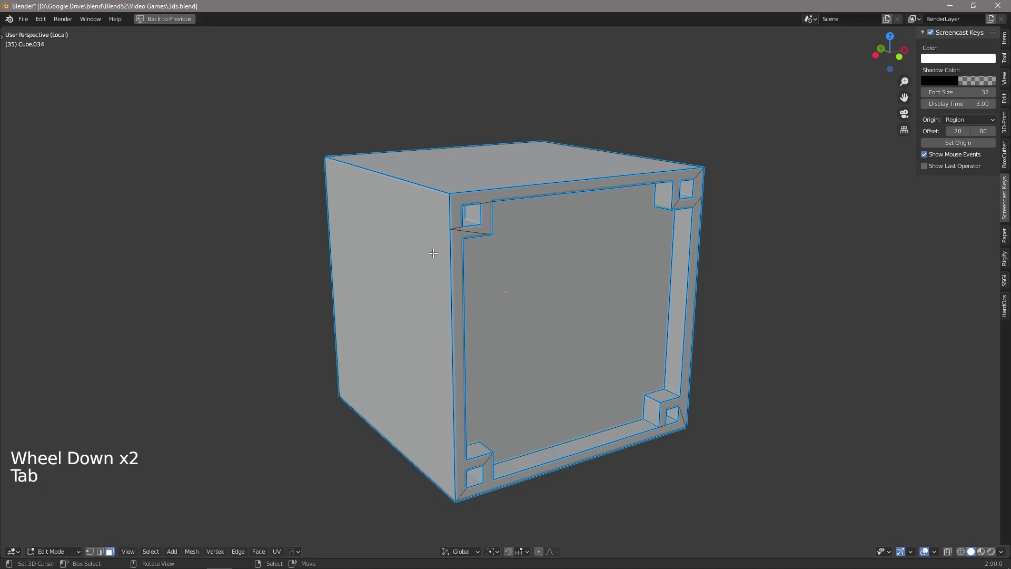
Select a corner in vertex mode, a top edge in edge mode and several faces in face mode, then leave Edit Mode
{"action": "key", "text": "1"}
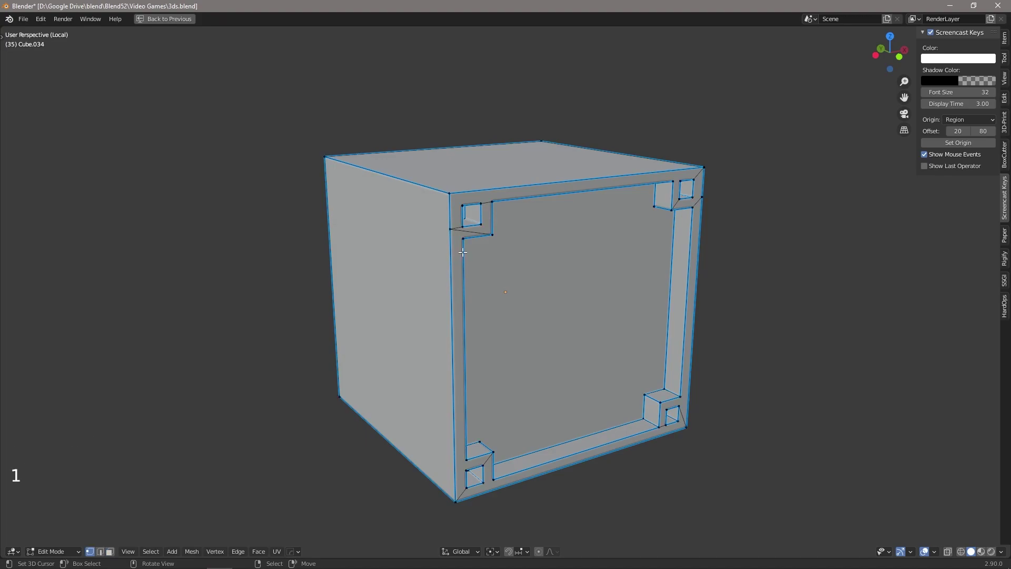
{"action": "right_click", "coordinate": [449, 193]}
{"action": "key", "text": "2"}
{"action": "right_click", "coordinate": [506, 187]}
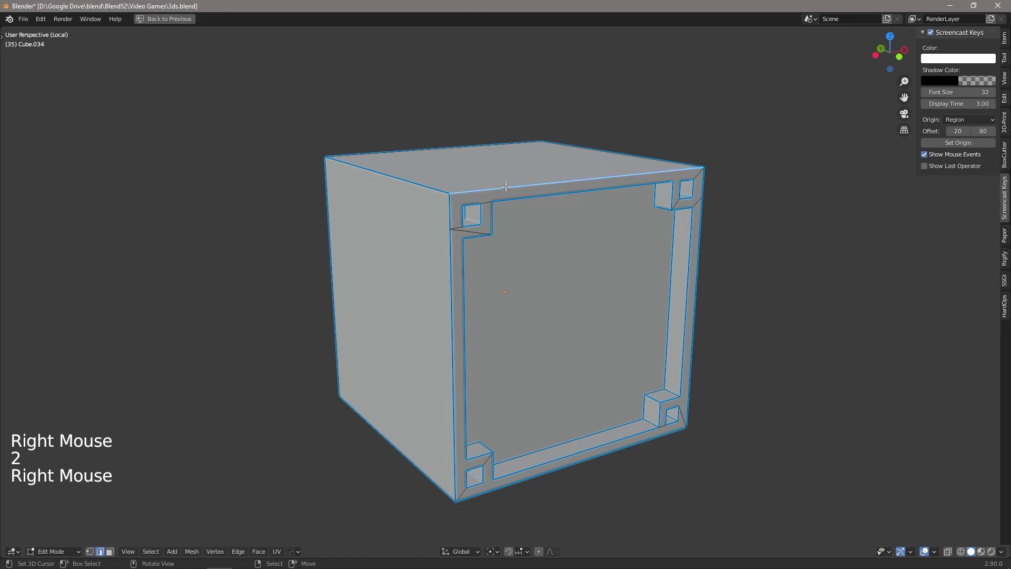
{"action": "key", "text": "3"}
{"action": "right_click", "coordinate": [545, 256]}
{"action": "right_click", "coordinate": [417, 287]}
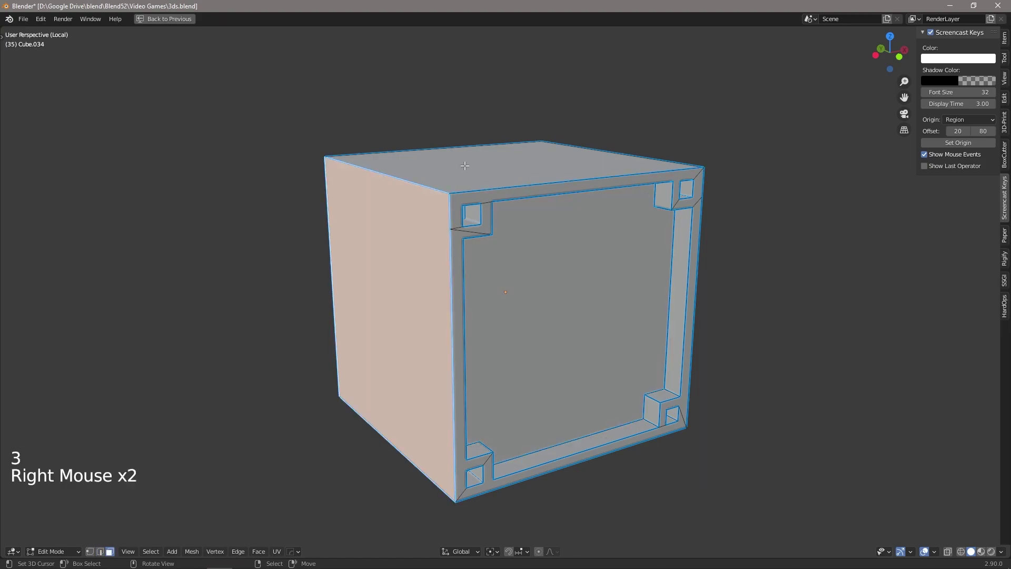
{"action": "right_click", "coordinate": [463, 167]}
{"action": "key", "text": "Tab"}
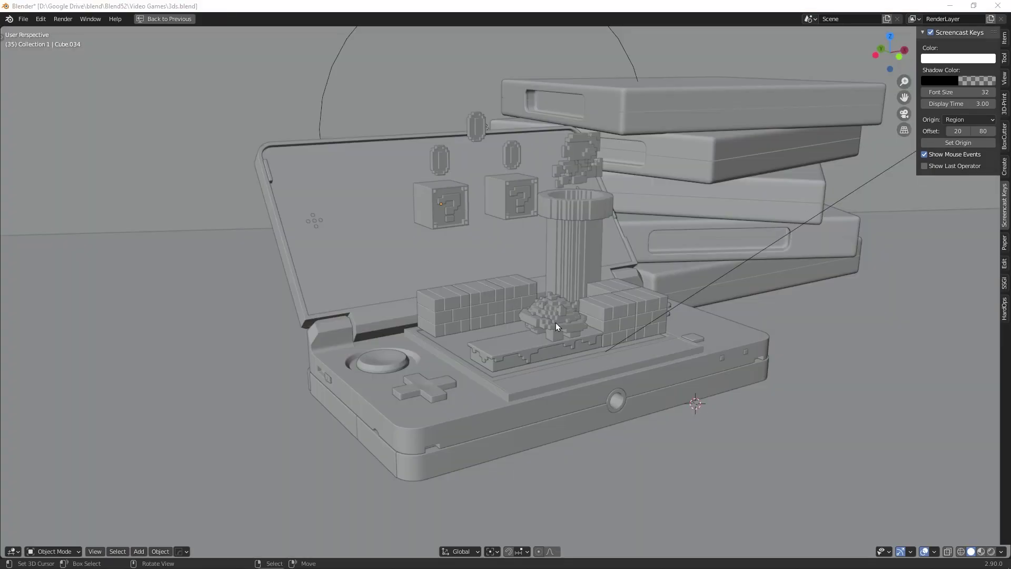
Unhide all hidden objects in the console scene and select the camera
{"action": "scroll", "coordinate": [559, 322], "scroll_direction": "down", "scroll_amount": 3}
{"action": "middle_click_drag", "start_coordinate": [558, 322], "coordinate": [528, 318]}
{"action": "key", "text": "alt+h"}
{"action": "scroll", "coordinate": [529, 318], "scroll_direction": "down", "scroll_amount": 3}
{"action": "right_click", "coordinate": [378, 296]}
Align the camera to a head-on front view of the console
{"action": "middle_click_drag", "start_coordinate": [380, 300], "coordinate": [505, 337]}
{"action": "scroll", "coordinate": [564, 364], "scroll_direction": "up", "scroll_amount": 4}
{"action": "middle_click_drag", "start_coordinate": [564, 363], "coordinate": [529, 351]}
{"action": "scroll", "coordinate": [548, 349], "scroll_direction": "up", "scroll_amount": 3}
{"action": "scroll", "coordinate": [545, 346], "scroll_direction": "up", "scroll_amount": 1}
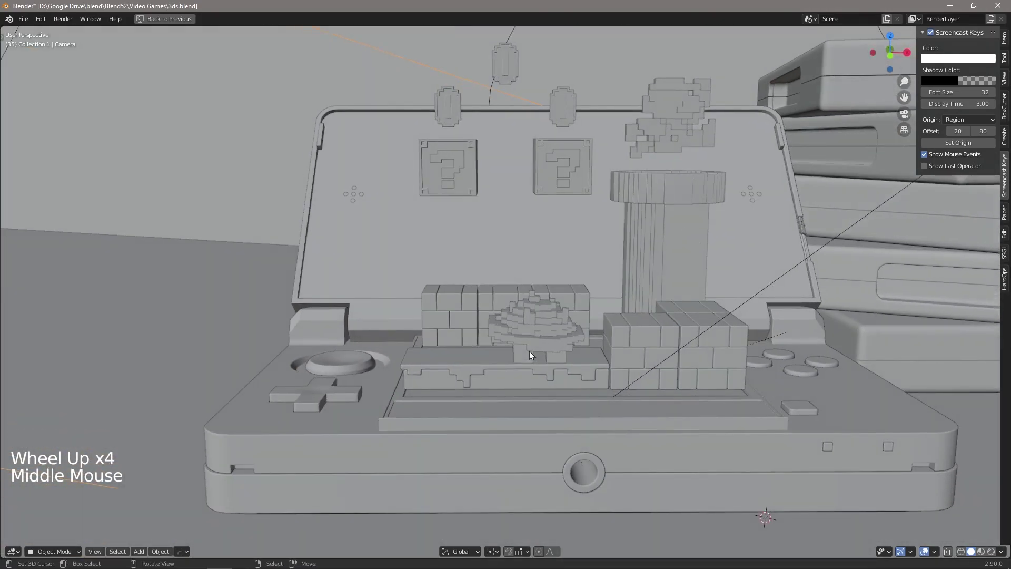
{"action": "key", "text": "ctrl+alt+KP_0"}
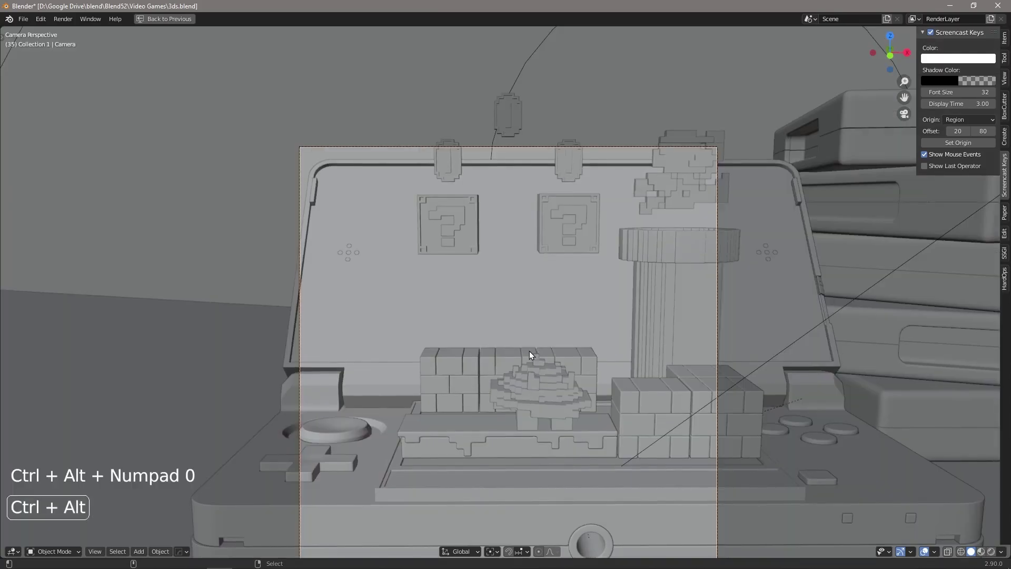
Realign the camera to an angled view from the joystick side of the console
{"action": "scroll", "coordinate": [531, 351], "scroll_direction": "down", "scroll_amount": 1}
{"action": "middle_click_drag", "start_coordinate": [533, 350], "coordinate": [529, 324], "text": "shift"}
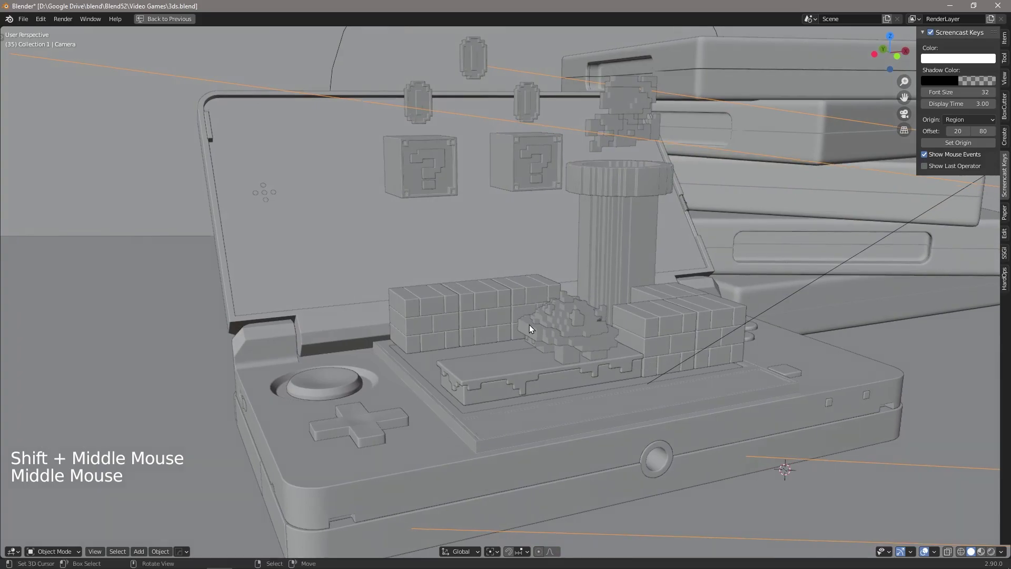
{"action": "key", "text": "ctrl+alt+KP_0"}
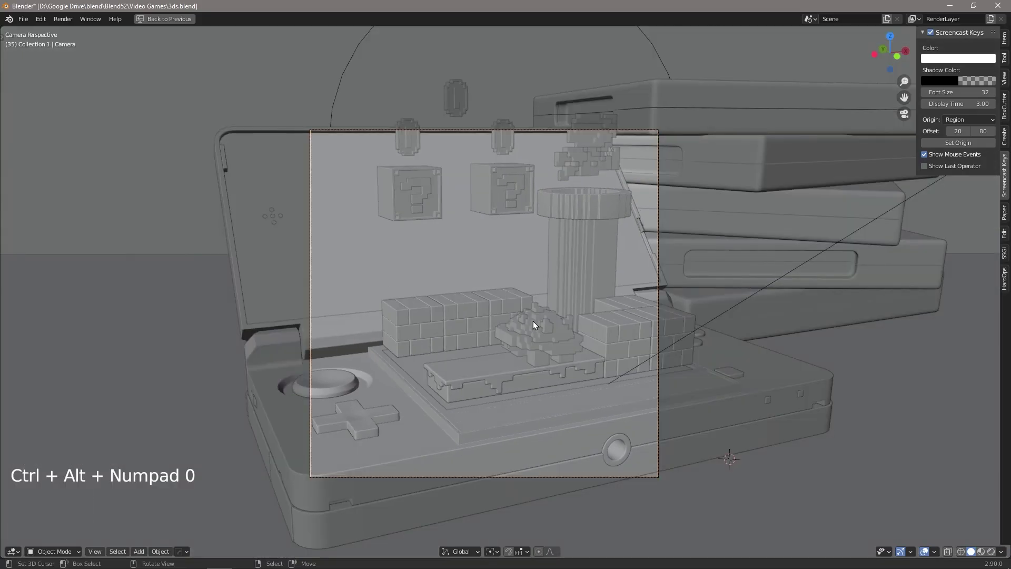
Orbit out of the camera view around the console and return to looking through the camera
{"action": "mouse_move", "coordinate": [600, 340]}
{"action": "middle_mouse_down"}
{"action": "mouse_move", "coordinate": [647, 358]}
{"action": "mouse_move", "coordinate": [592, 332]}
{"action": "mouse_move", "coordinate": [646, 346]}
{"action": "mouse_move", "coordinate": [586, 327]}
{"action": "mouse_move", "coordinate": [613, 340]}
{"action": "mouse_move", "coordinate": [624, 327]}
{"action": "mouse_move", "coordinate": [615, 327]}
{"action": "middle_mouse_up"}
{"action": "scroll", "coordinate": [609, 342], "scroll_direction": "down", "scroll_amount": 3}
{"action": "scroll", "coordinate": [646, 346], "scroll_direction": "up", "scroll_amount": 2}
{"action": "scroll", "coordinate": [612, 340], "scroll_direction": "up", "scroll_amount": 1}
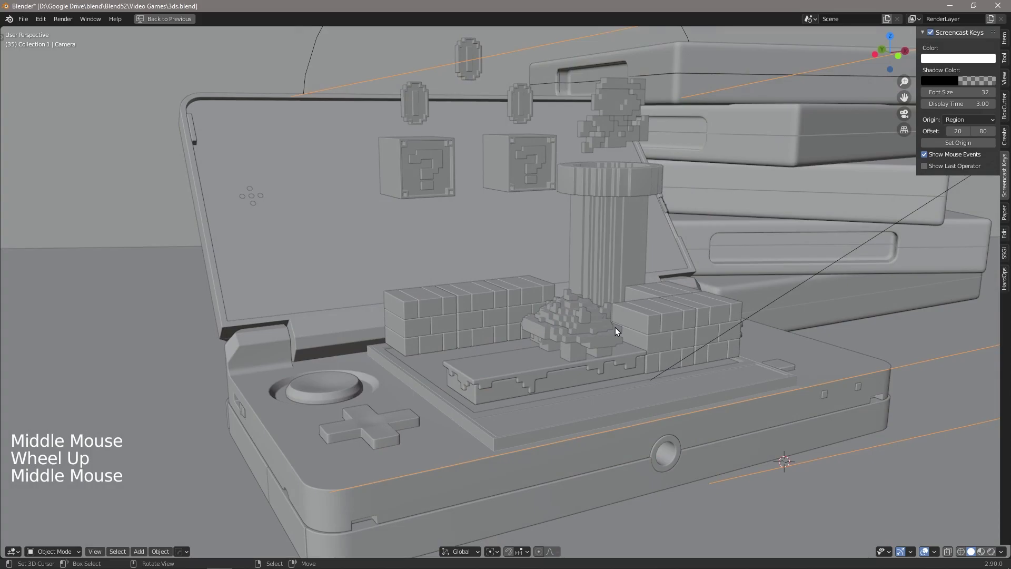
{"action": "key", "text": "KP_0"}
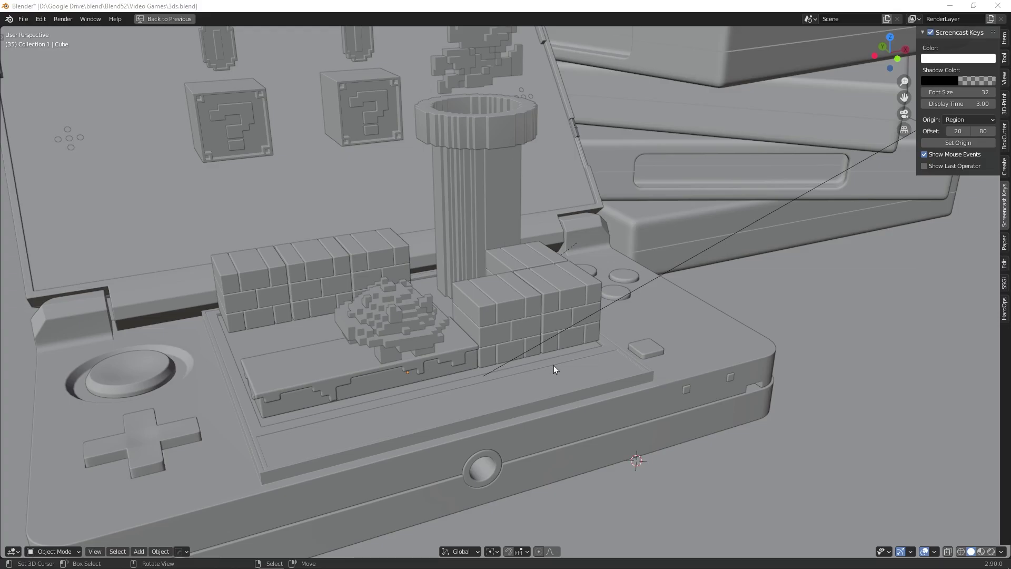
Duplicate the front brick block at the right end of the wall and place the copy beside it along the X axis
{"action": "middle_click_drag", "start_coordinate": [585, 372], "coordinate": [543, 373]}
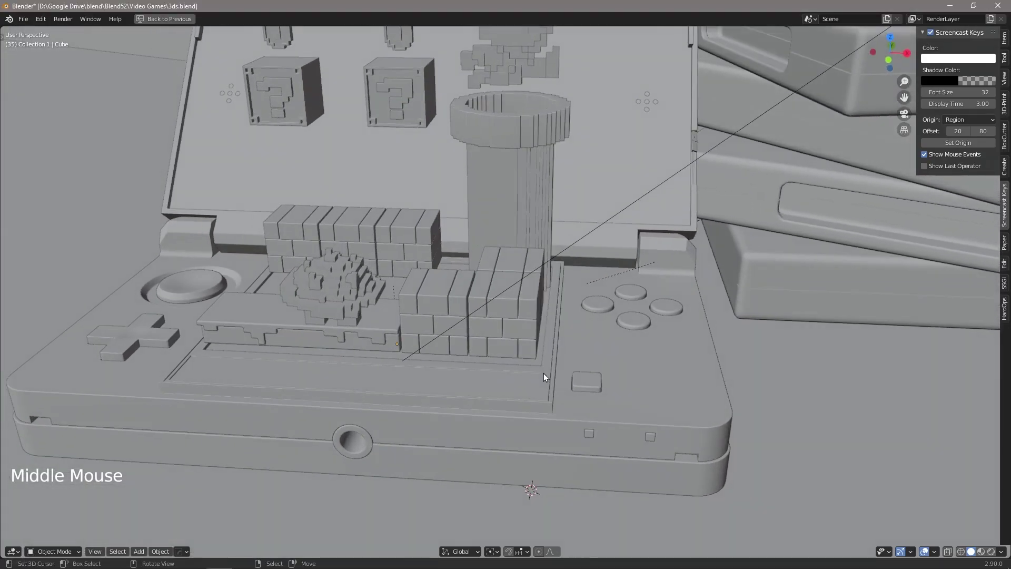
{"action": "right_click", "coordinate": [524, 329]}
{"action": "key", "text": "shift"}
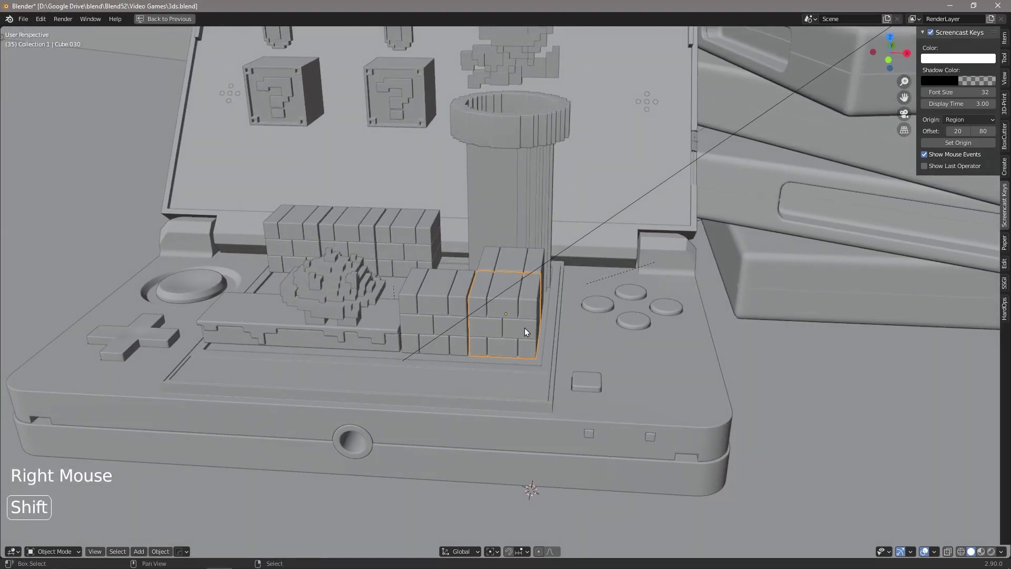
{"action": "key", "text": "shift+d"}
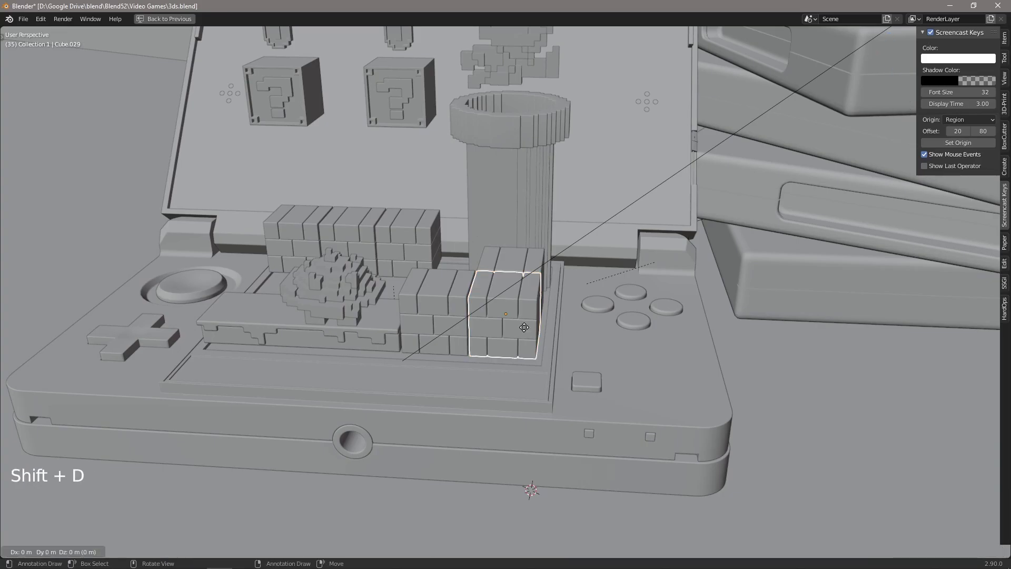
{"action": "key", "text": "x"}
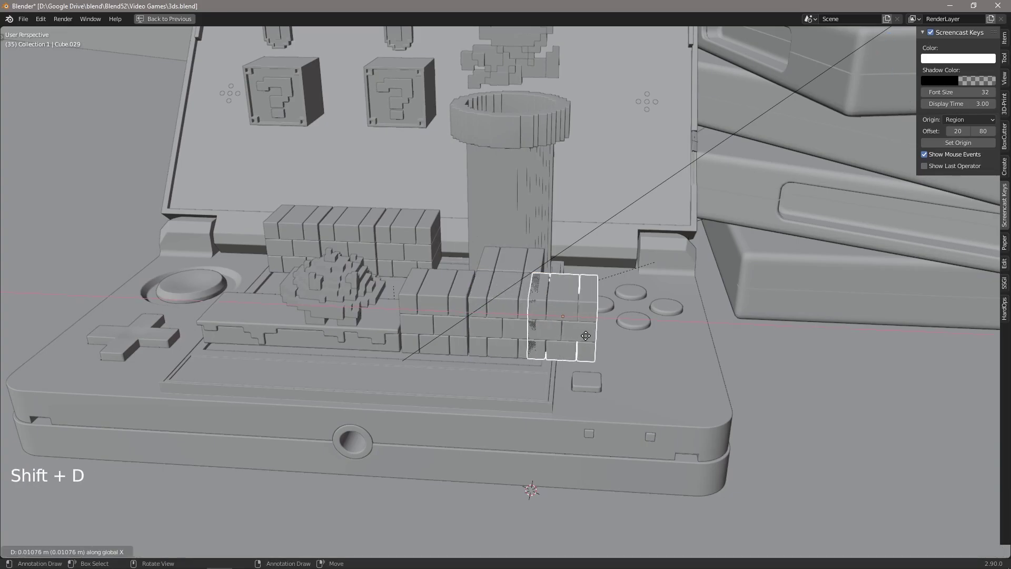
{"action": "left_click", "coordinate": [607, 343]}
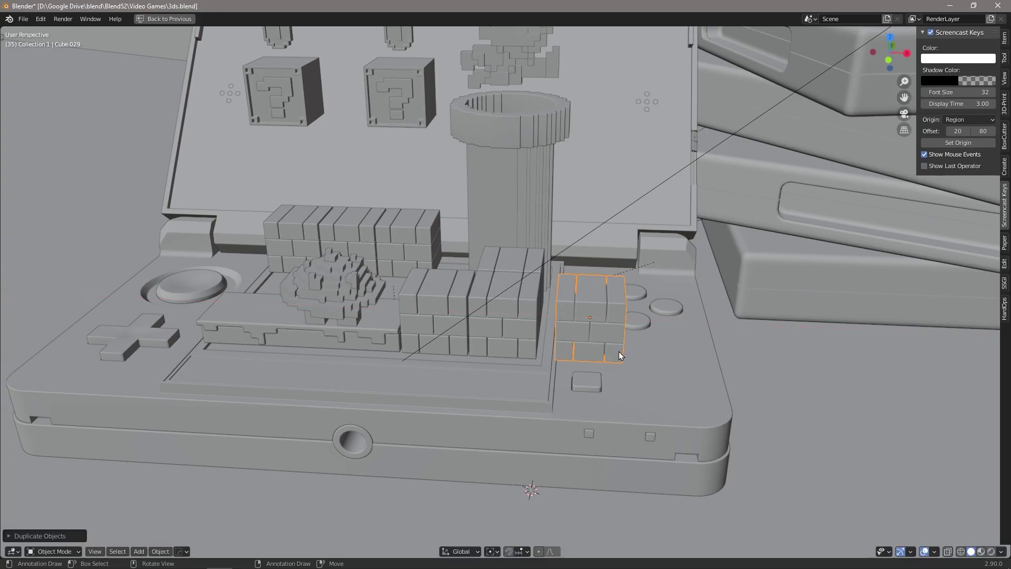
Repeat the last duplication to add another evenly spaced brick block along the X axis
{"action": "key", "text": "shift"}
{"action": "key", "text": "shift+r"}
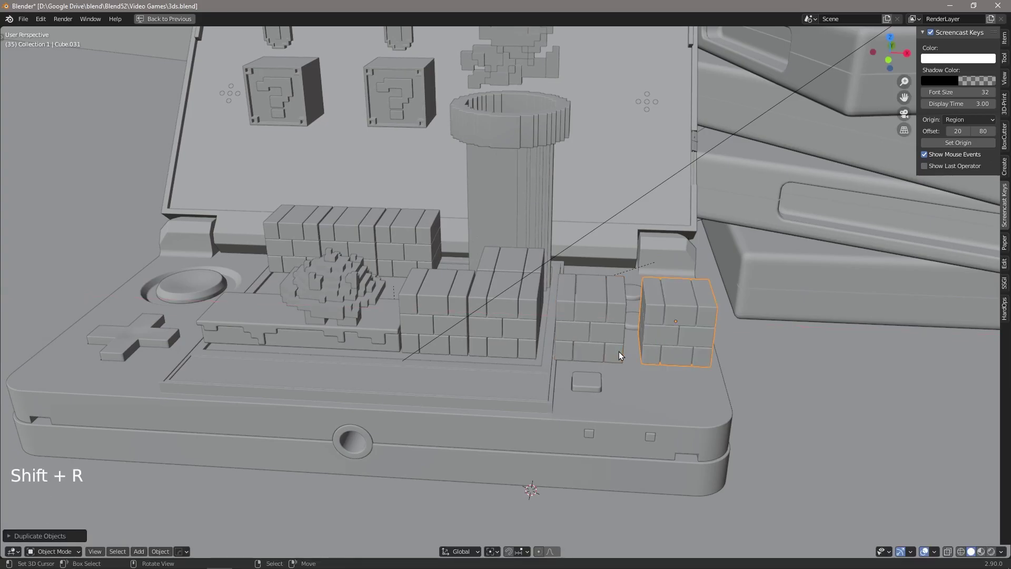
{"action": "middle_click_drag", "start_coordinate": [639, 354], "coordinate": [592, 346], "text": "shift"}
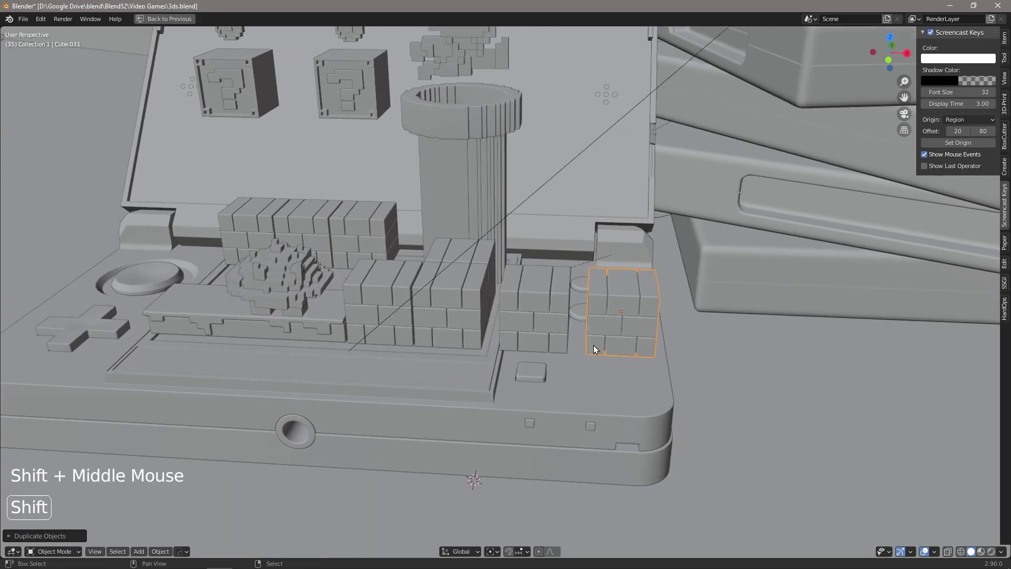
Repeat the duplication once more so the row of brick blocks extends past the console's edge
{"action": "key", "text": "shift+r"}
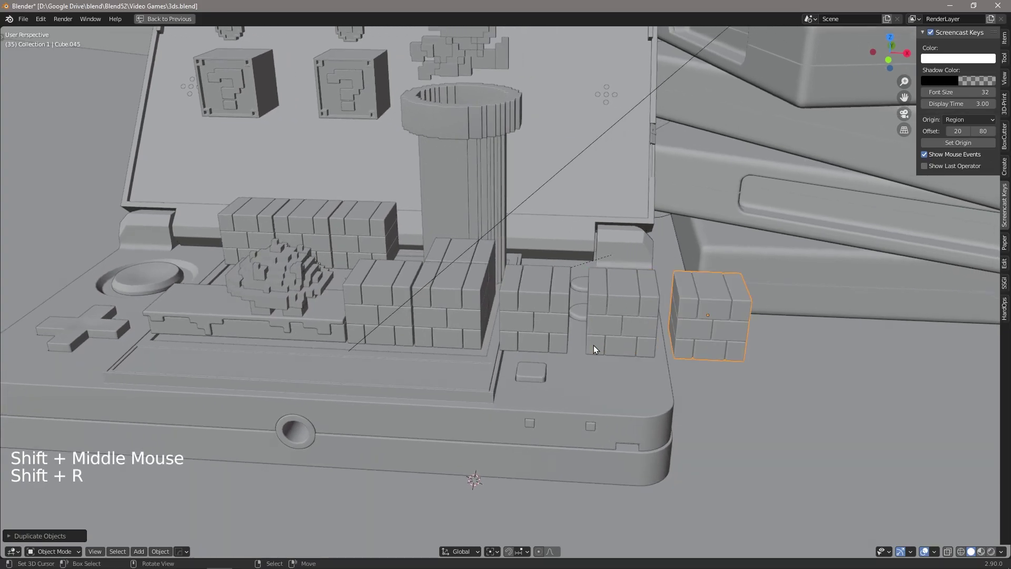
{"action": "middle_click_drag", "start_coordinate": [590, 364], "coordinate": [511, 344]}
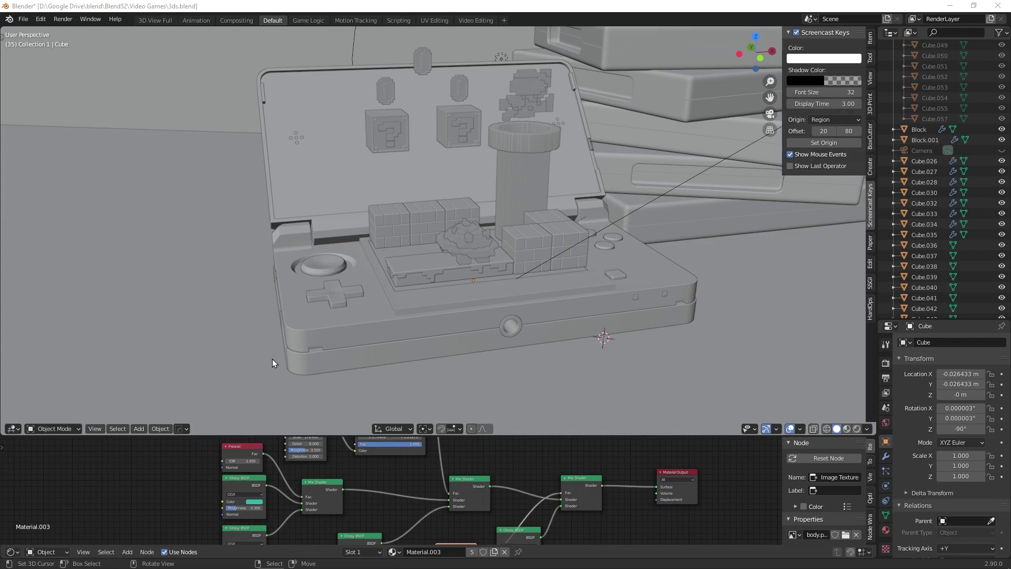
Change the 3D viewport area to the UV Editor
{"action": "left_click", "coordinate": [20, 429]}
{"action": "mouse_move", "coordinate": [26, 426]}
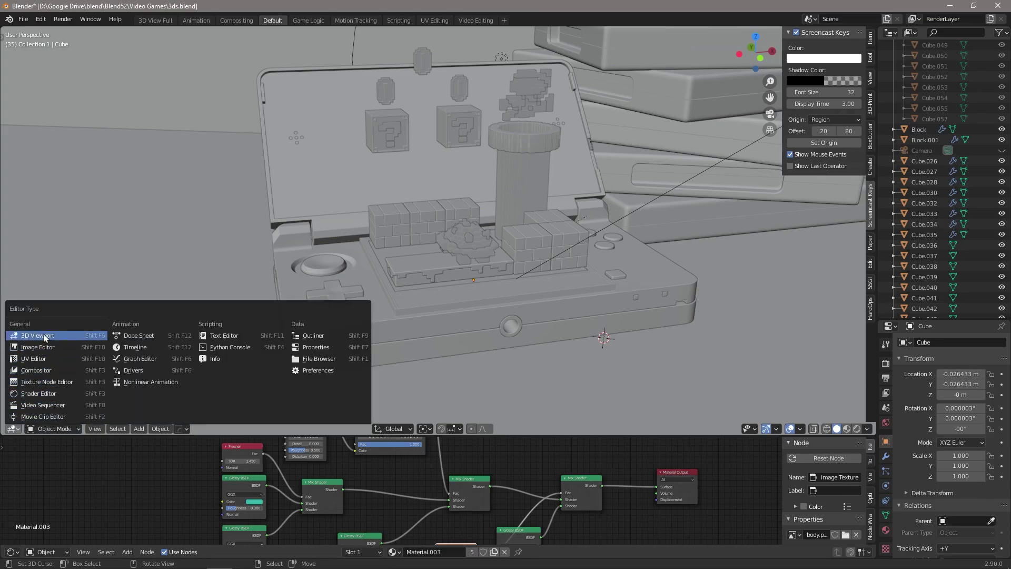
{"action": "left_click", "coordinate": [43, 360]}
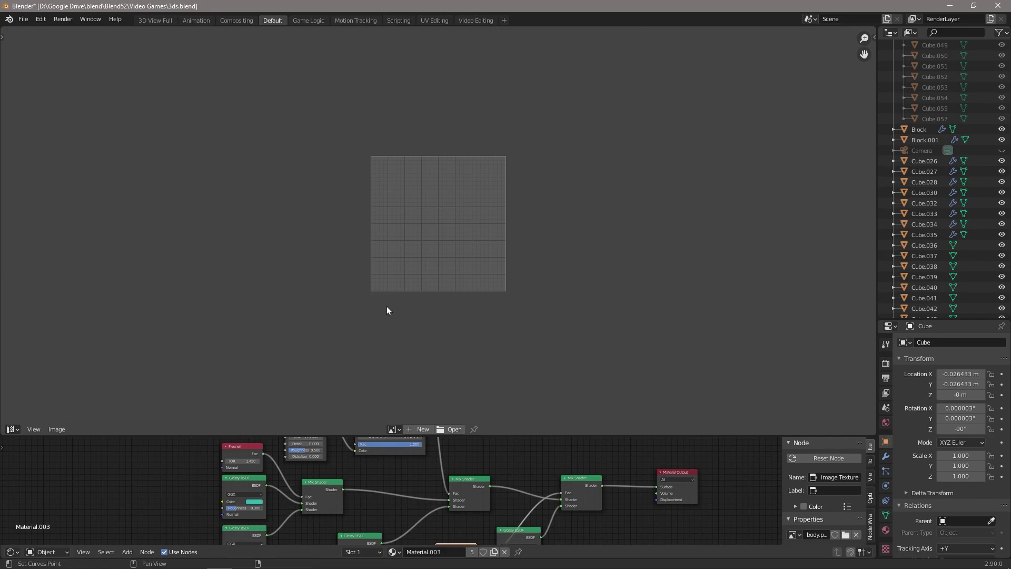
Cycle the main area through the File Browser, Movie Clip Editor, node editor and Python Console back to the 3D Viewport
{"action": "key", "text": "shift+F1"}
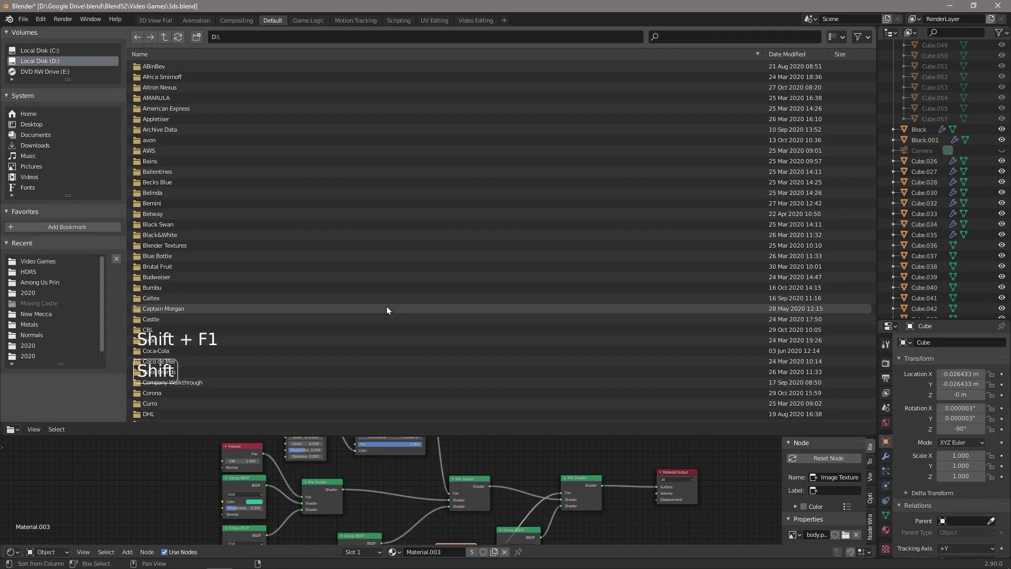
{"action": "key", "text": "shift+F2"}
{"action": "key", "text": "shift+F3"}
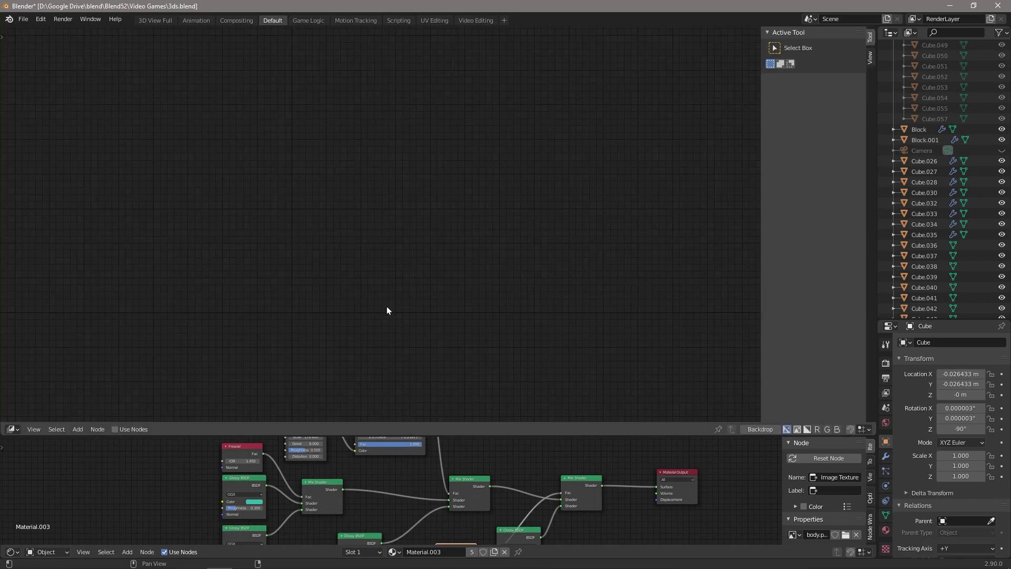
{"action": "key", "text": "shift+F4"}
{"action": "key", "text": "shift+F5"}
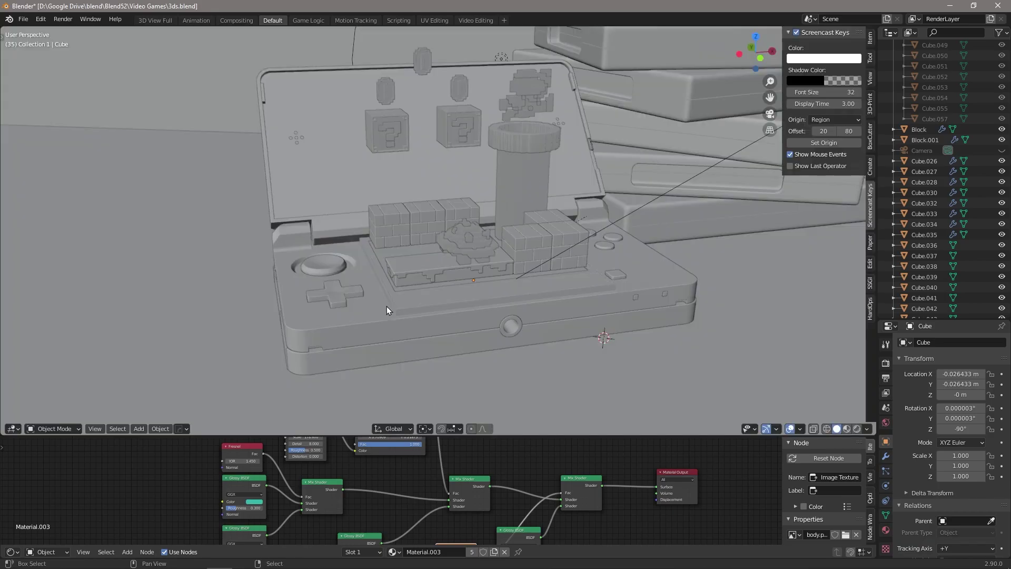
Cycle the main area through the Graph Editor, Properties, Video Sequencer, Outliner, UV Editor and Text Editor to the Timeline
{"action": "key", "text": "shift+F6"}
{"action": "key", "text": "shift+F7"}
{"action": "key", "text": "shift+F8"}
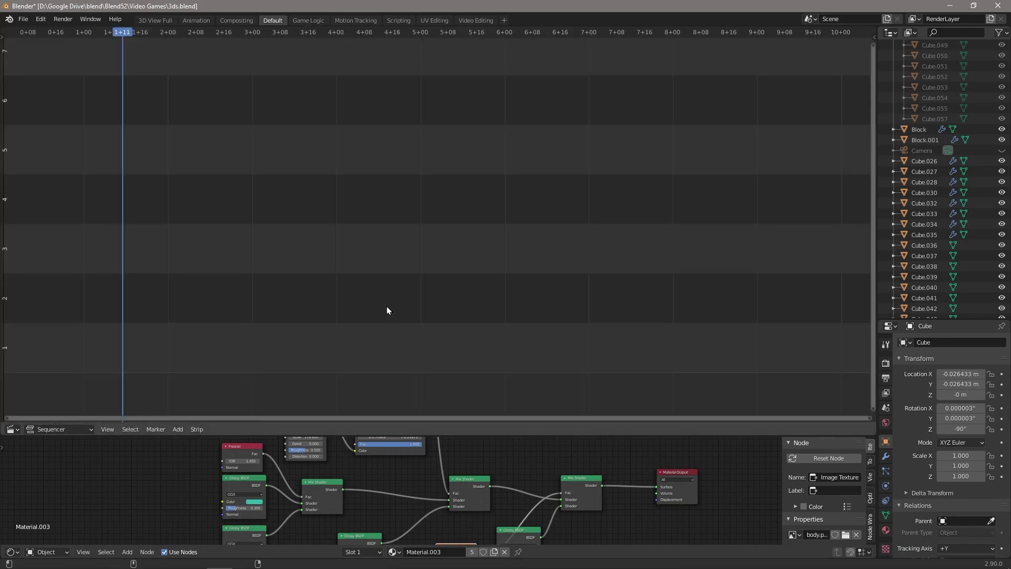
{"action": "key", "text": "shift+F9"}
{"action": "key", "text": "shift+F10"}
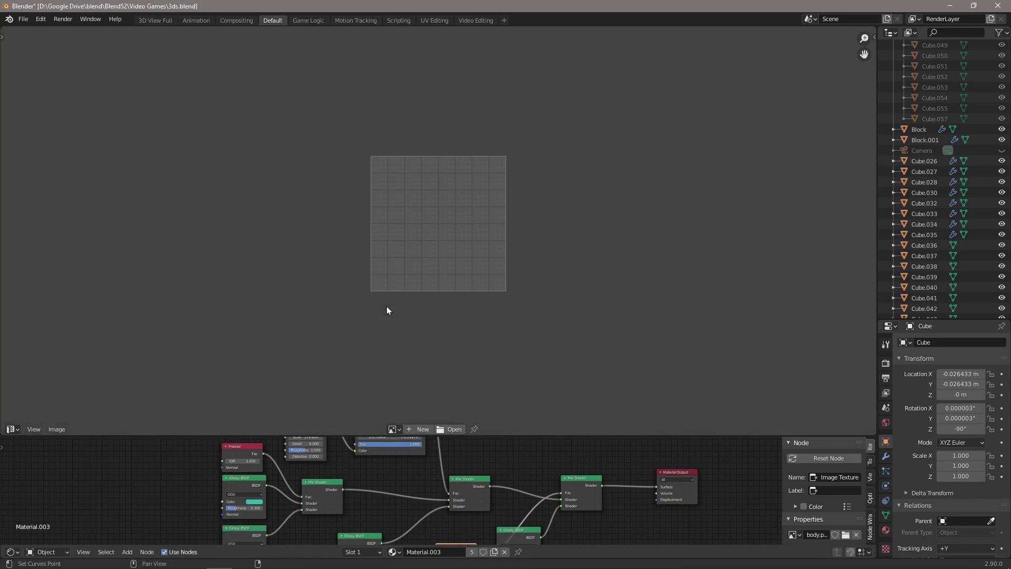
{"action": "key", "text": "shift+F11"}
{"action": "key", "text": "shift+F12"}
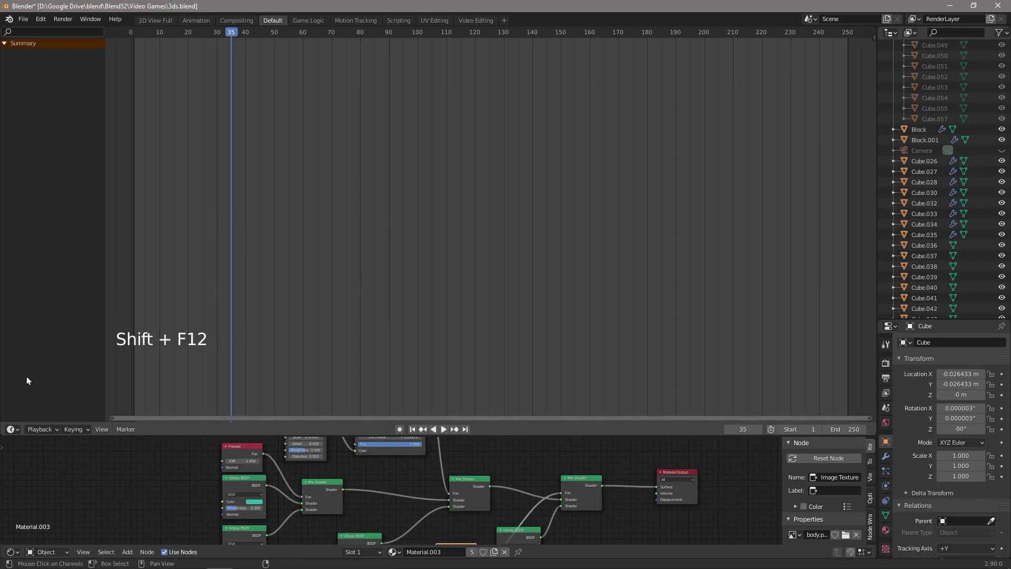
Return the main area to the 3D Viewport and change the shader node area to the Dope Sheet
{"action": "left_click", "coordinate": [12, 429]}
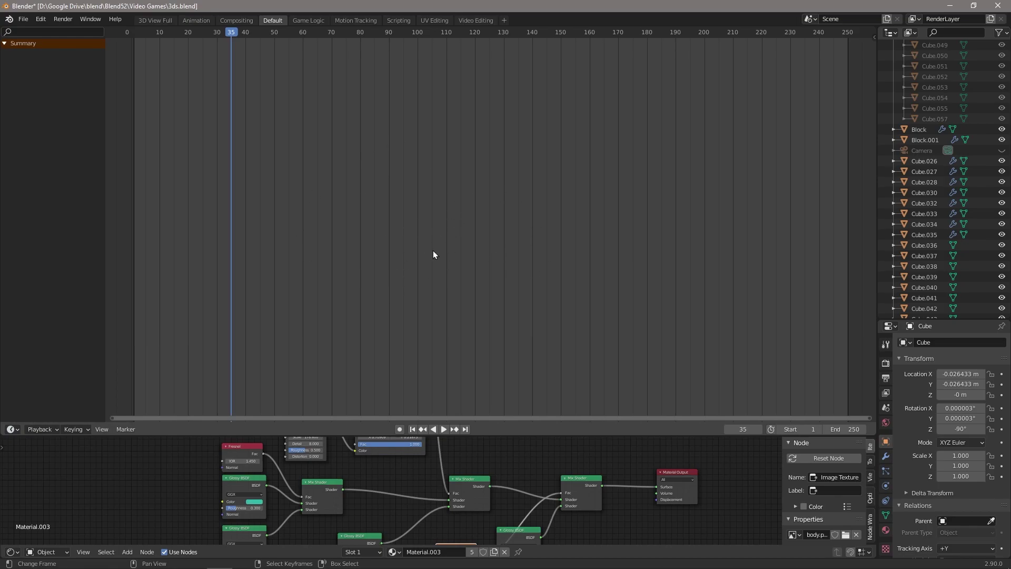
{"action": "key", "text": "shift+F5"}
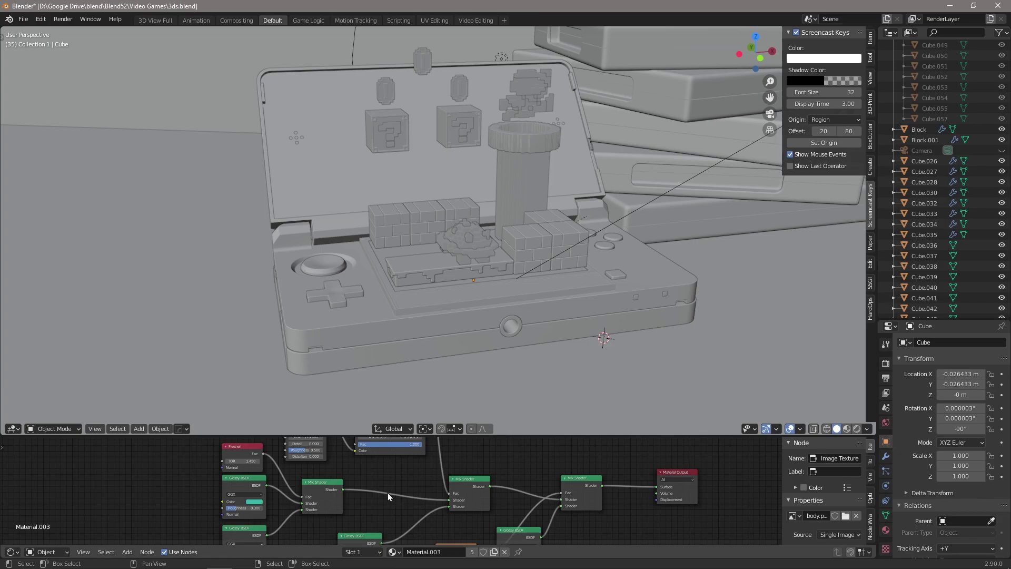
{"action": "key", "text": "shift+F12"}
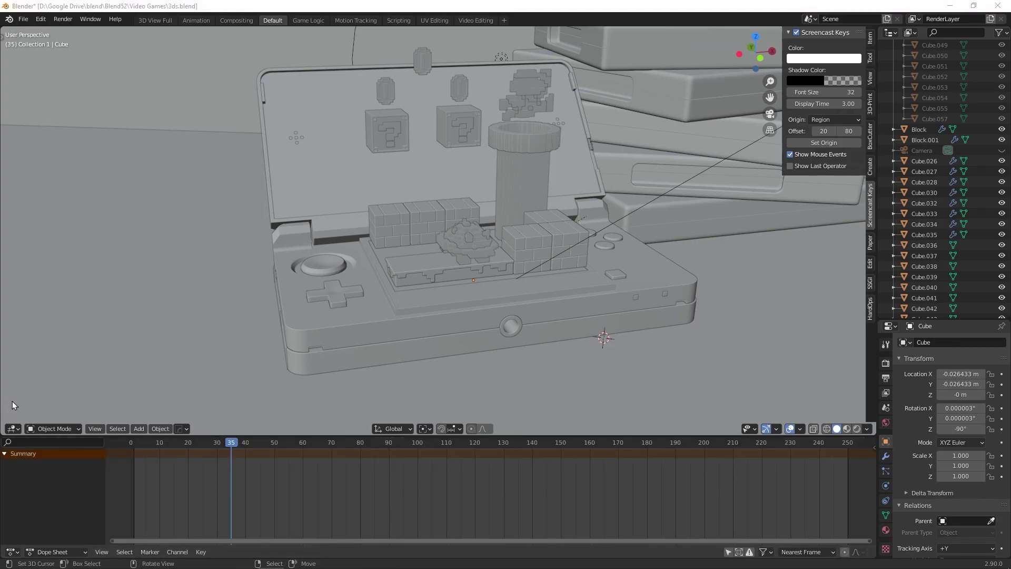
Open the list of editor types for the 3D viewport area
{"action": "left_click", "coordinate": [13, 432]}
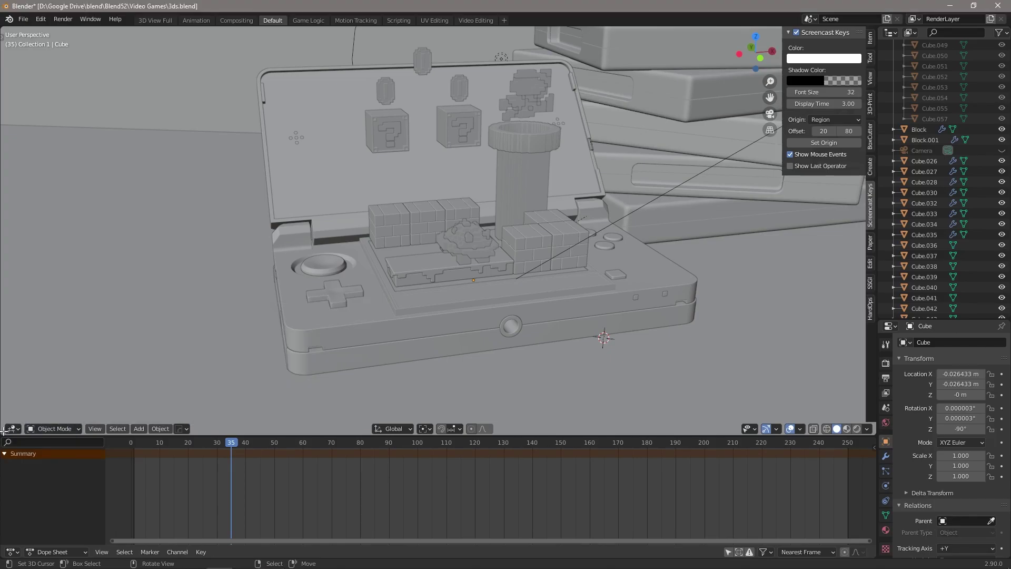
{"action": "left_click", "coordinate": [13, 429]}
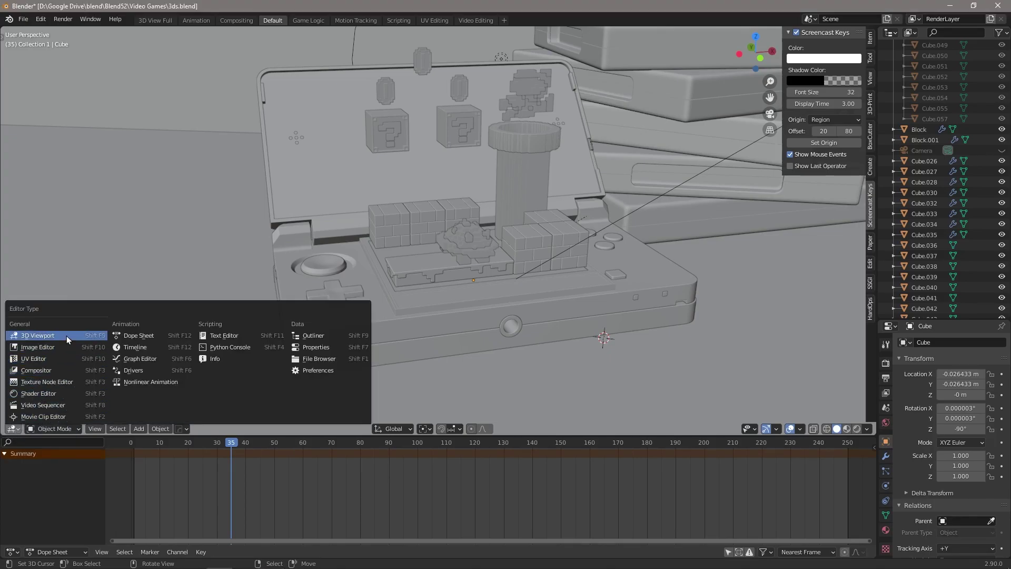